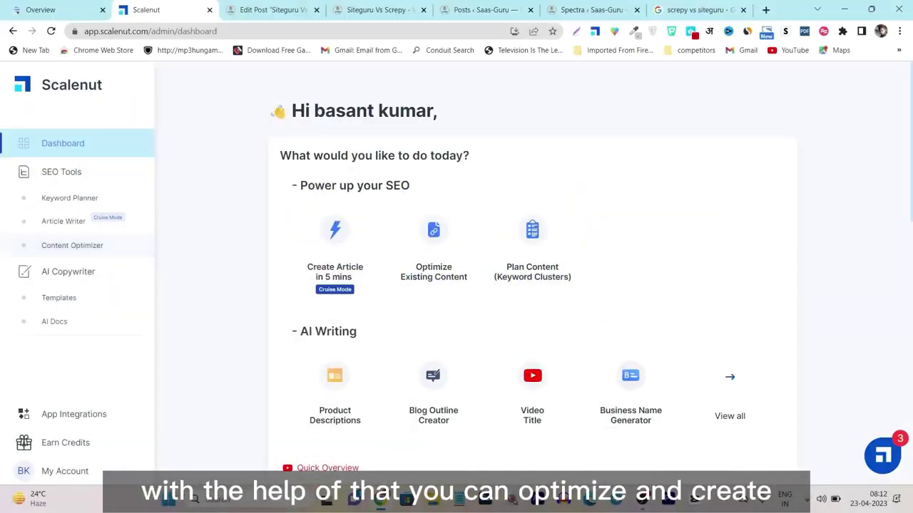
# Switch between the Scalenut dashboard and the published Siteguru Vs Screpy article, ending on the article.
pyautogui.hotkey('ctrl', '4')
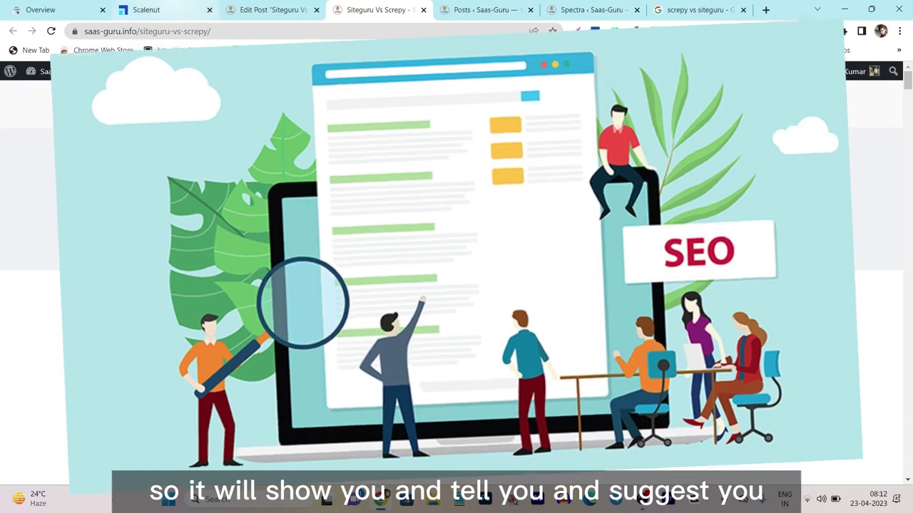
pyautogui.hotkey('ctrl', '2')
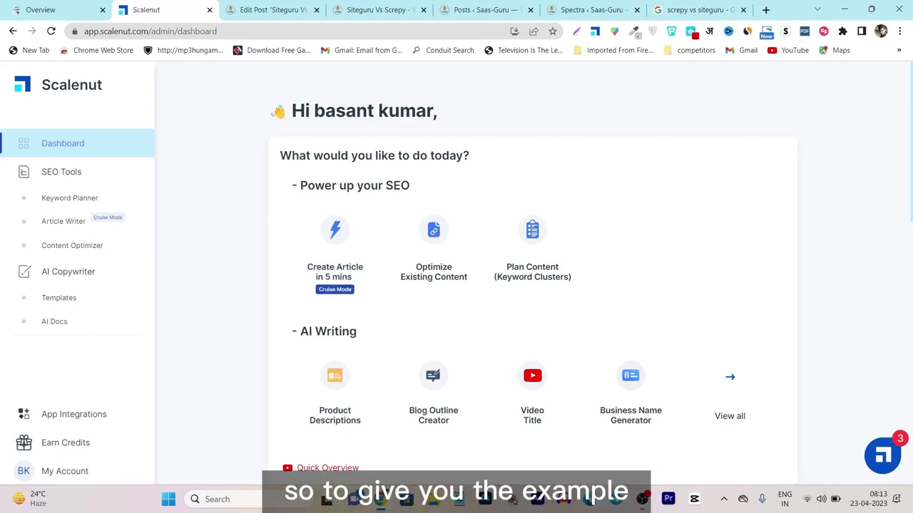
pyautogui.hotkey('ctrl', '4')
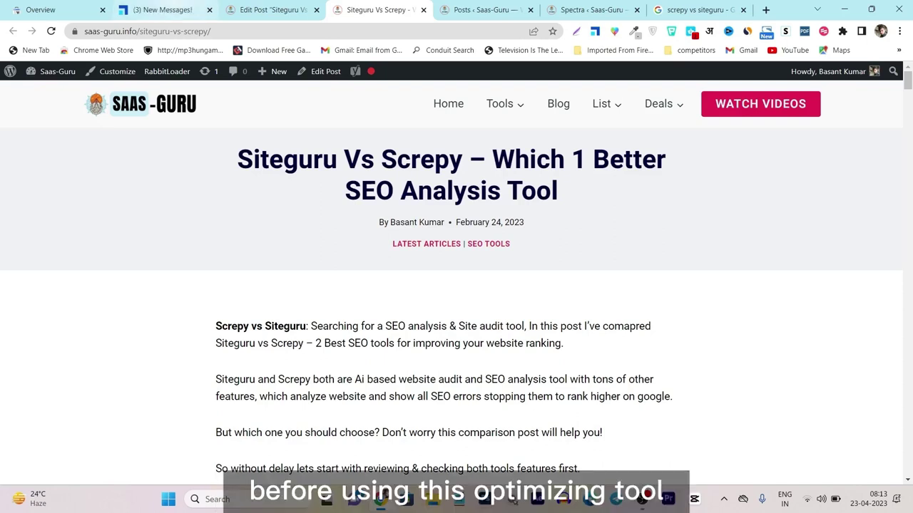
# Glance at the Scalenut dashboard, then scroll down through the published Siteguru Vs Screpy article.
pyautogui.hotkey('ctrl', '2')
pyautogui.hotkey('ctrl', '4')
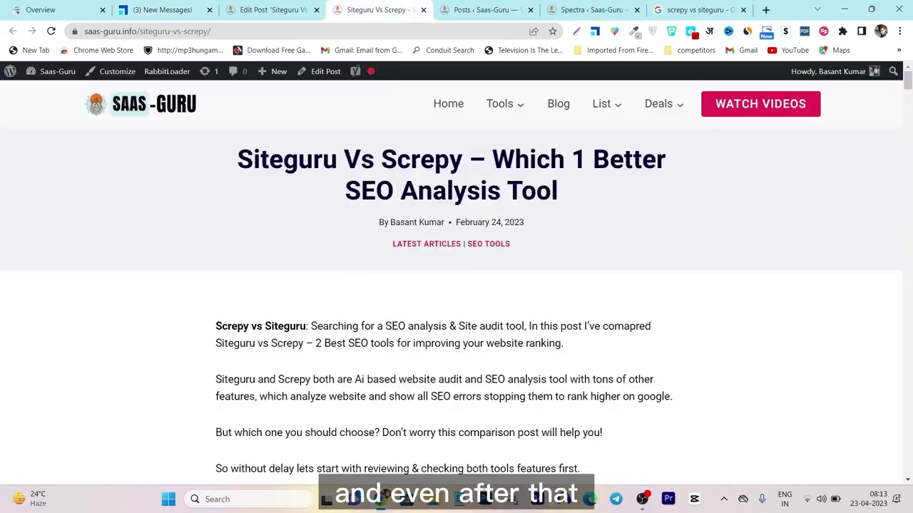
pyautogui.scroll(-3, 456, 285)
pyautogui.scroll(-2, 456, 285)
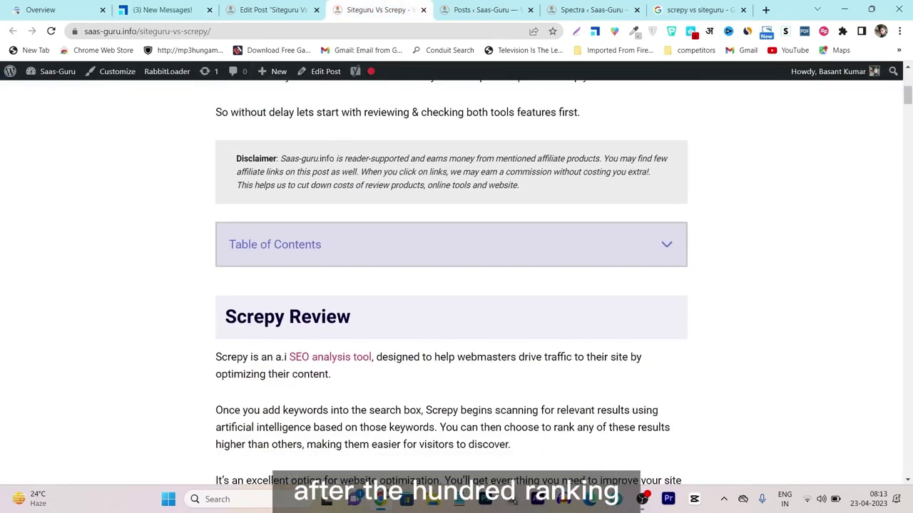
# Read Yoast's tracked position for screpy vs siteguru (above 100) in WordPress, then return to Scalenut.
pyautogui.hotkey('ctrl', '3')
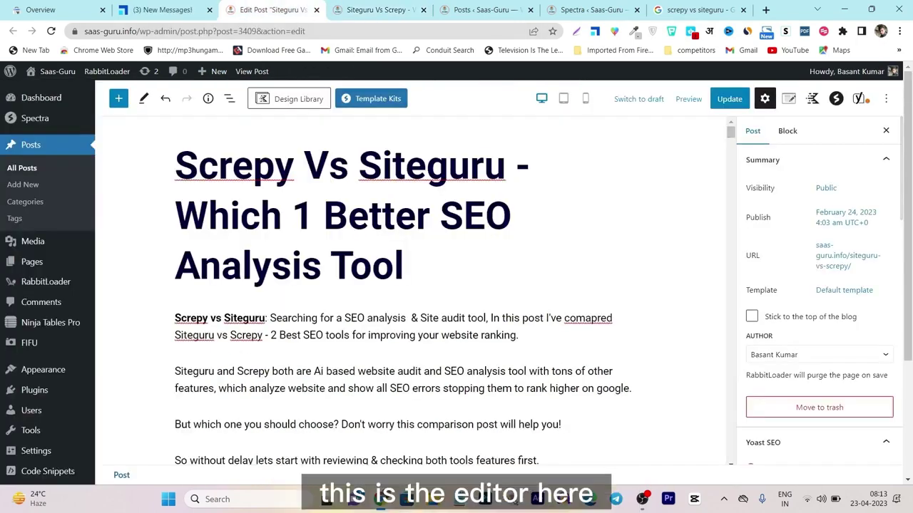
pyautogui.scroll(-15, 410, 285)
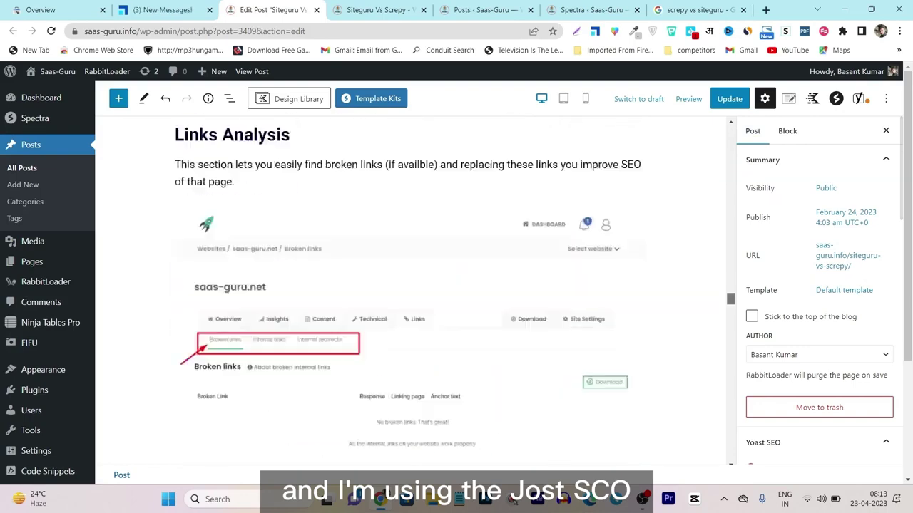
pyautogui.scroll(-20, 410, 286)
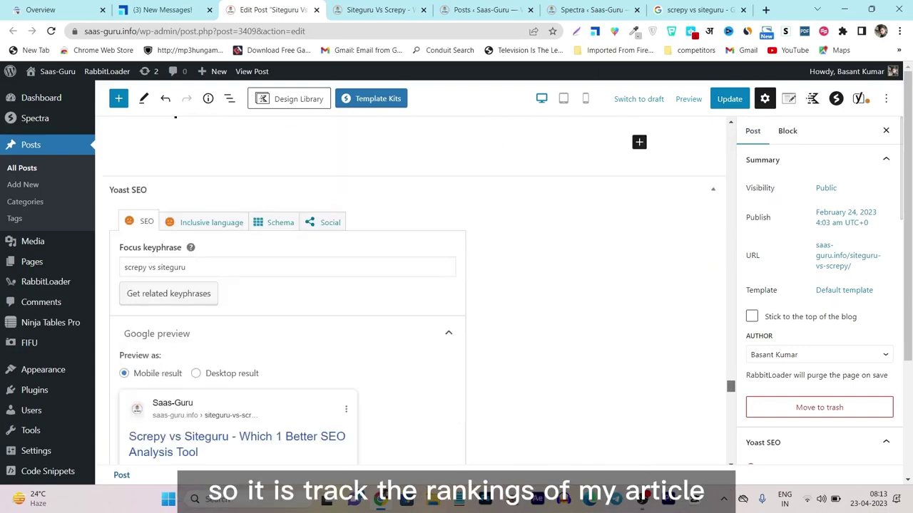
pyautogui.scroll(-6, 410, 285)
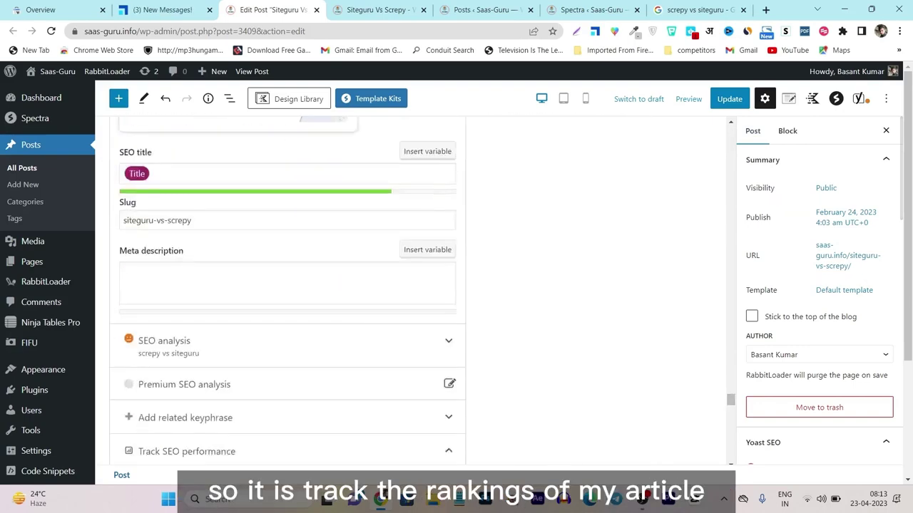
pyautogui.scroll(2, 287, 286)
pyautogui.scroll(-6, 287, 285)
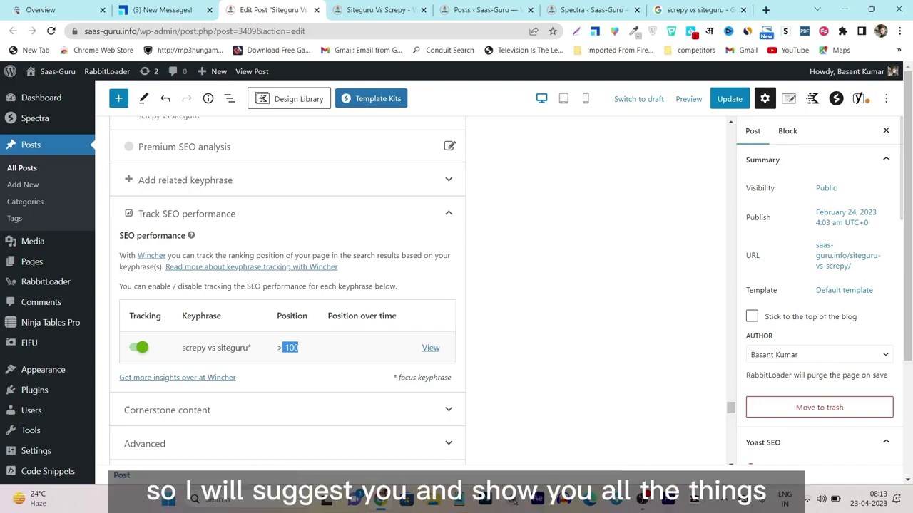
pyautogui.hotkey('ctrl', 'shift', 'Tab')
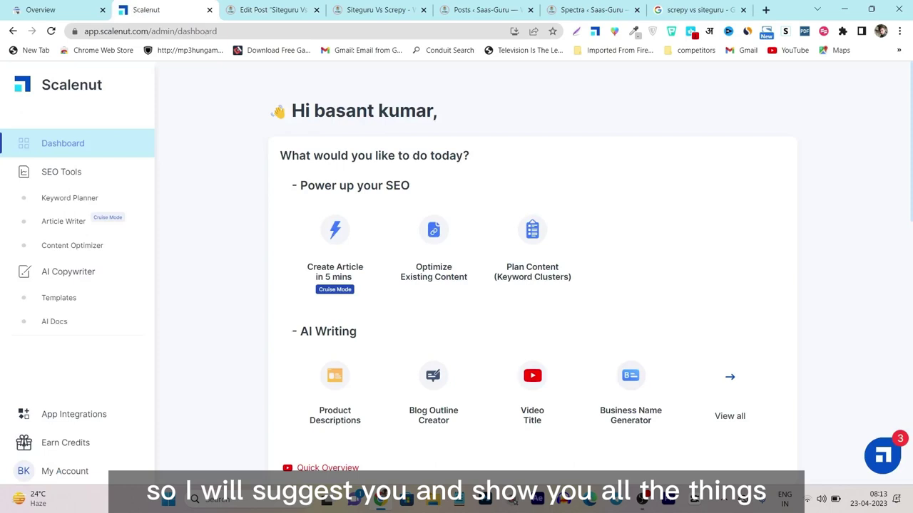
# In Content Optimizer, keep United States as the country and open the screpy vs siteguru report.
pyautogui.click(72, 245)
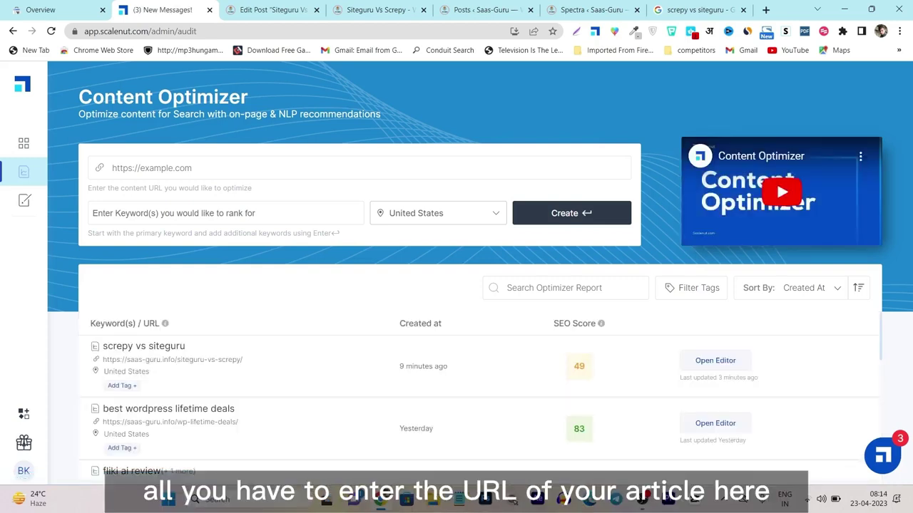
pyautogui.click(112, 167)
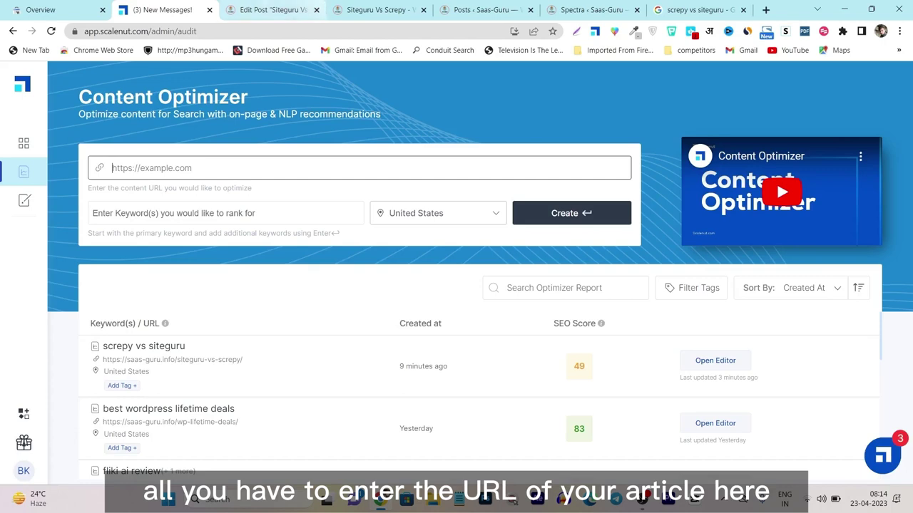
pyautogui.hotkey('ctrl', '4')
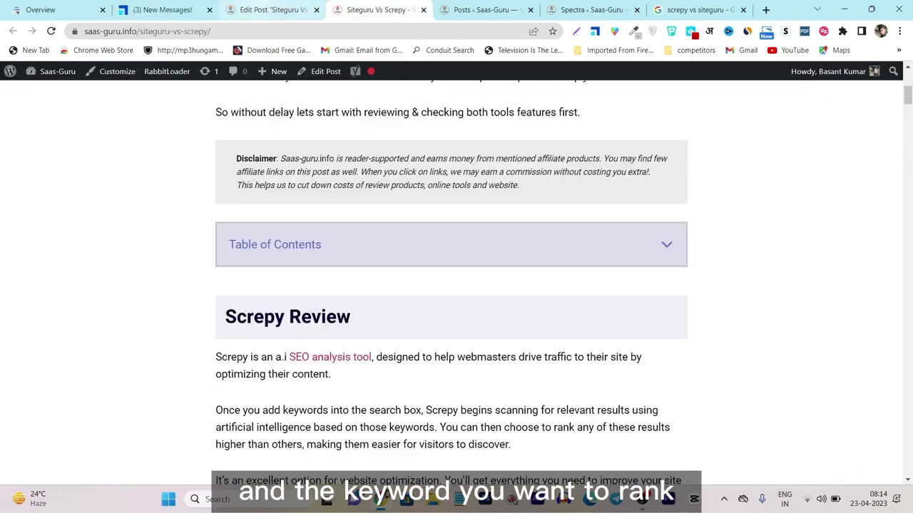
pyautogui.hotkey('ctrl', 'shift', 'Tab')
pyautogui.hotkey('ctrl', 'shift', 'Tab')
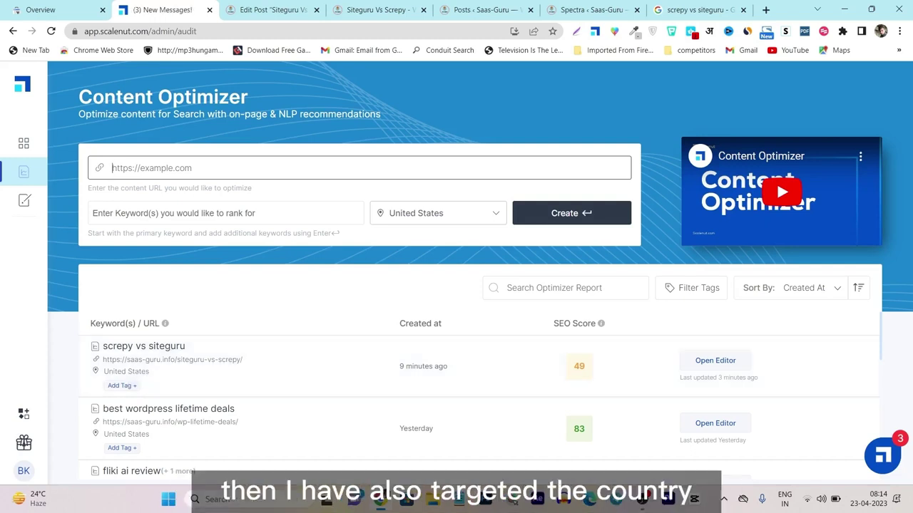
pyautogui.click(437, 212)
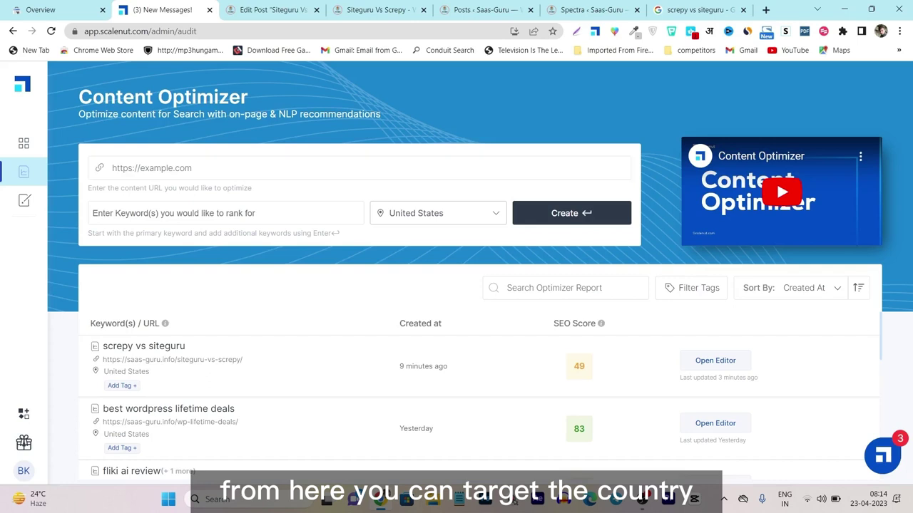
pyautogui.press('Escape')
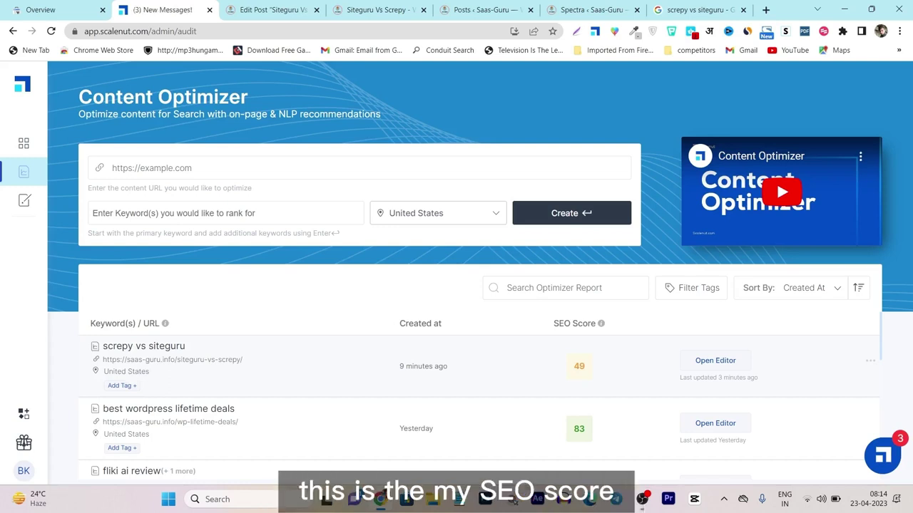
pyautogui.click(715, 360)
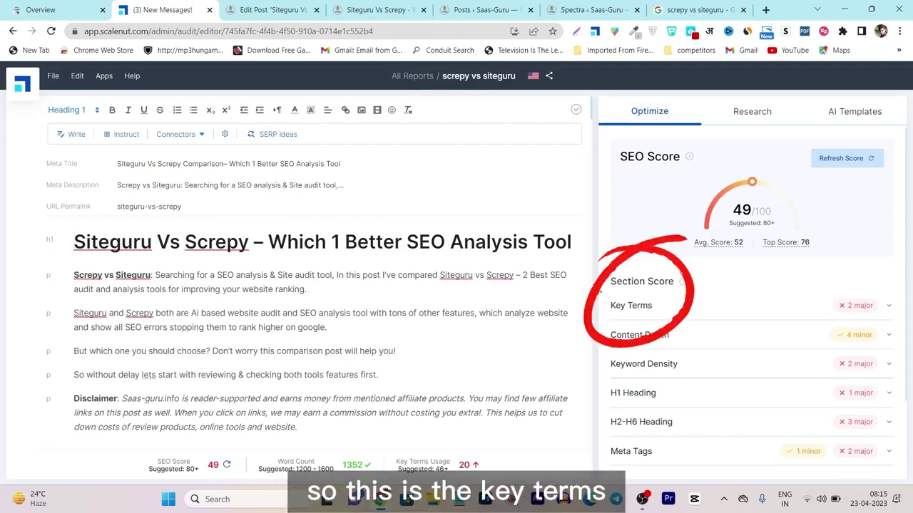
# Expand Key Terms to list all 26 missing terms, then expand the Content Depth checks.
pyautogui.click(631, 305)
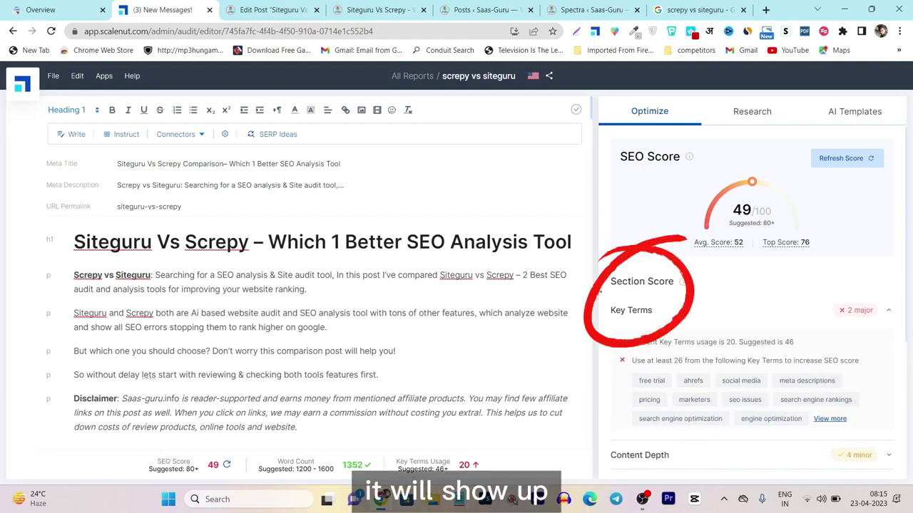
pyautogui.scroll(-3, 598, 292)
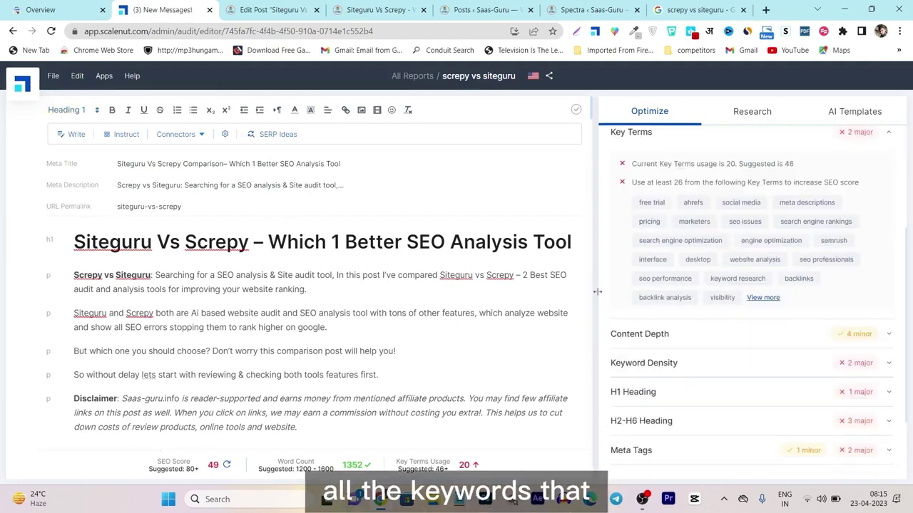
pyautogui.click(763, 297)
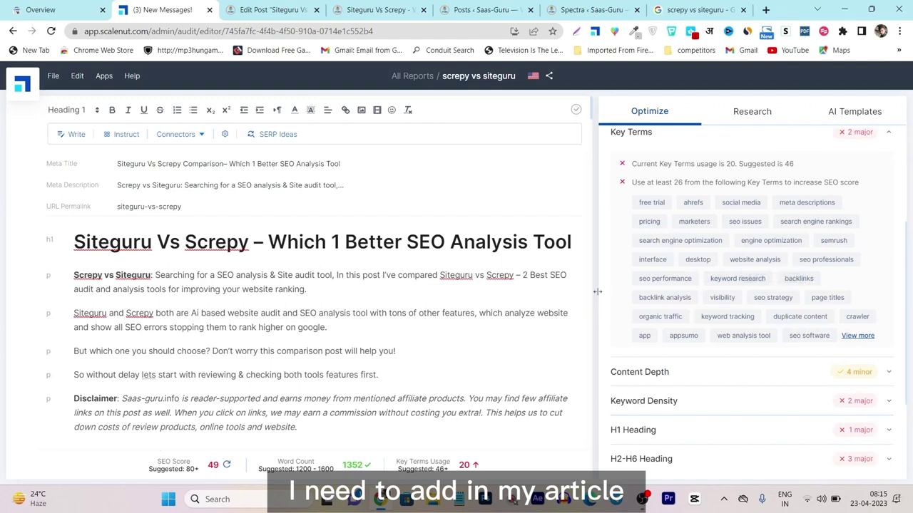
pyautogui.click(857, 335)
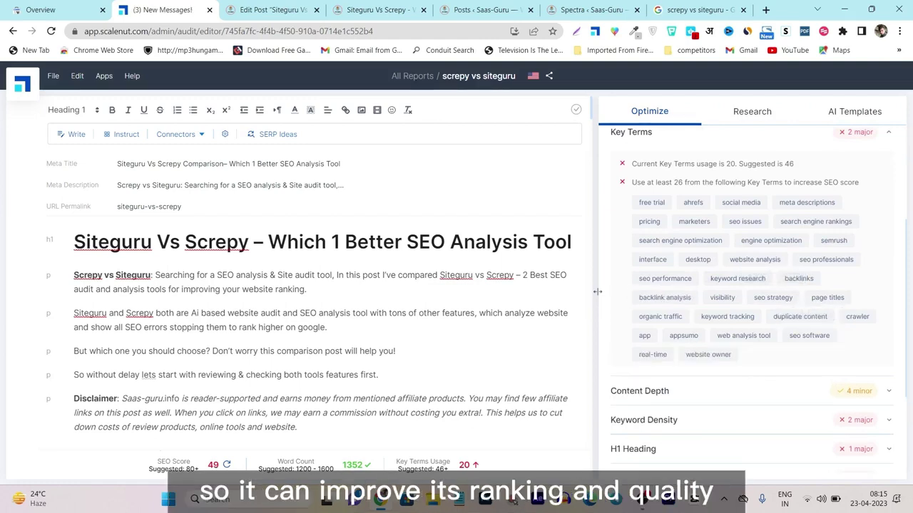
pyautogui.scroll(2, 598, 292)
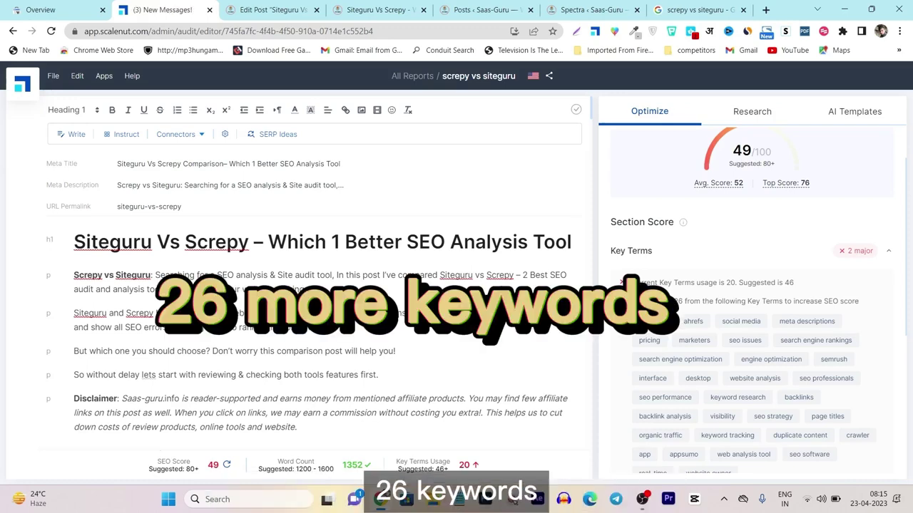
pyautogui.scroll(-3, 749, 300)
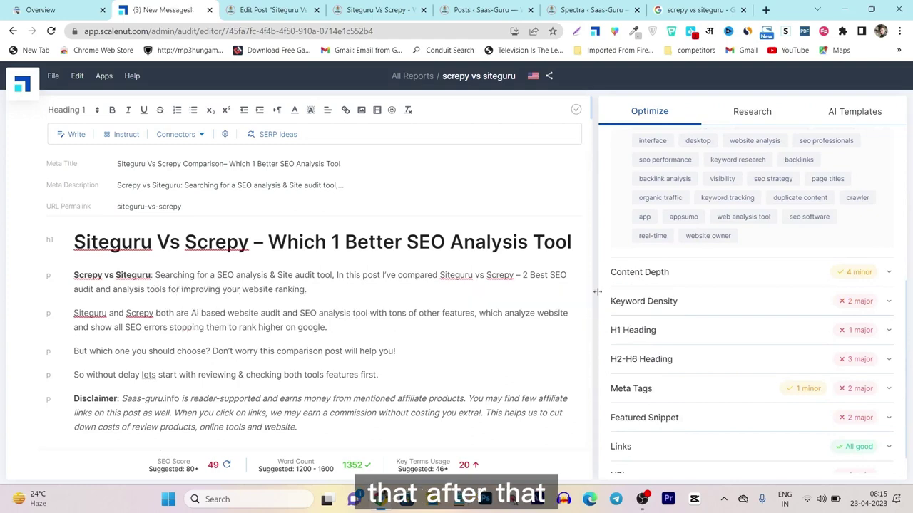
pyautogui.click(597, 291)
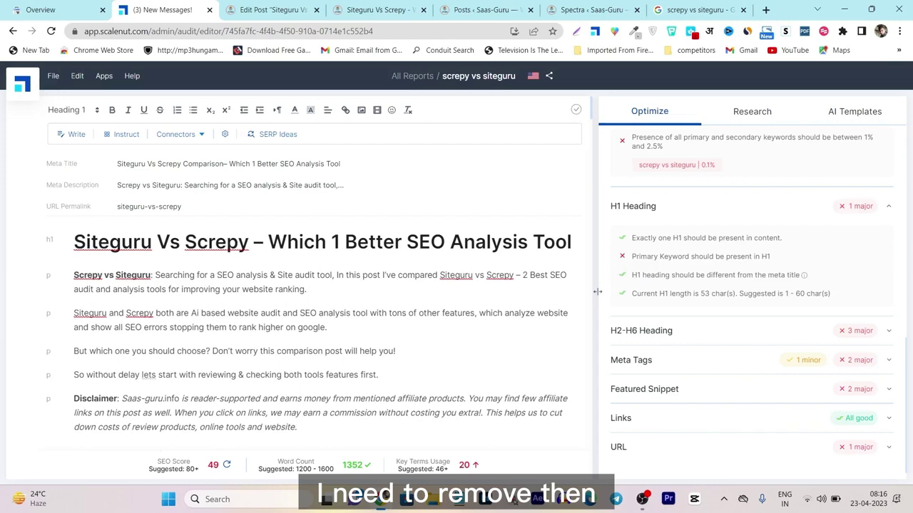
# Scroll the Optimize panel through the H2-H6 heading and remaining section checks.
pyautogui.scroll(-2, 598, 292)
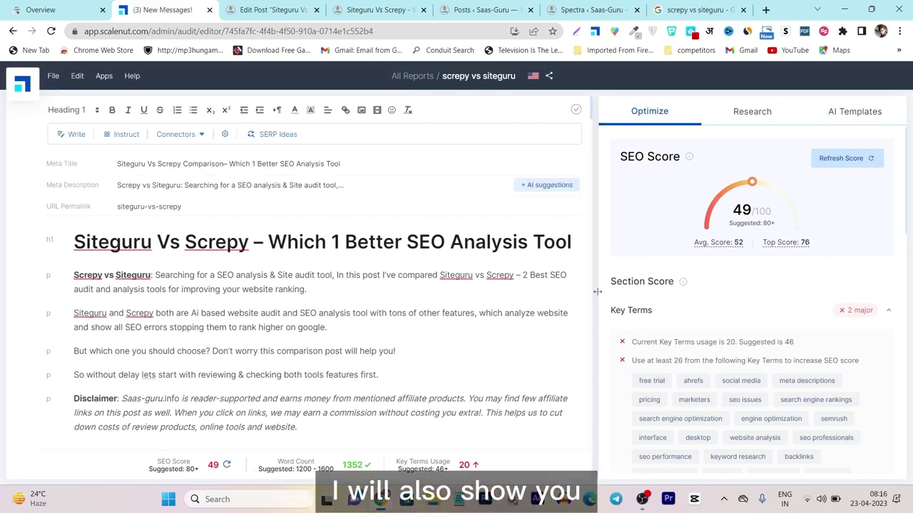
# Check Yoast's position in the WordPress editor, then return to Scalenut showing the score of 89.
pyautogui.hotkey('ctrl', 'Tab')
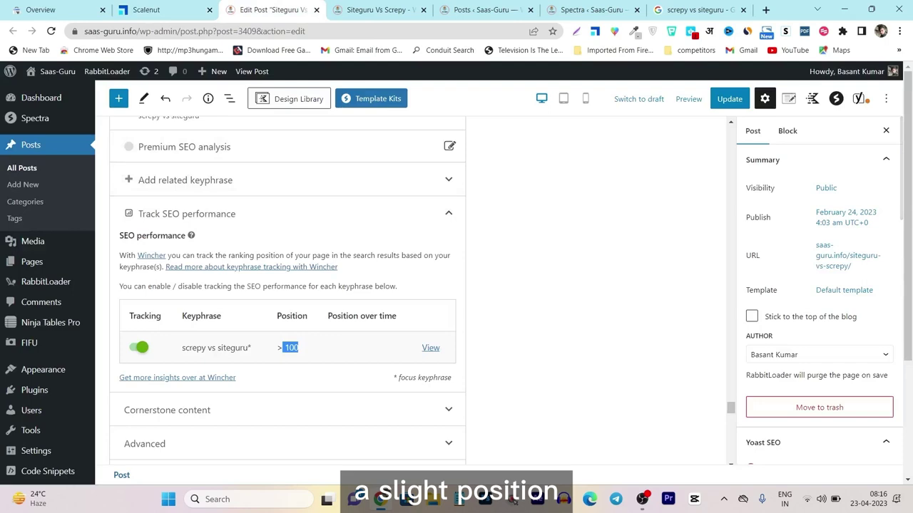
pyautogui.hotkey('ctrl', 'shift', 'Tab')
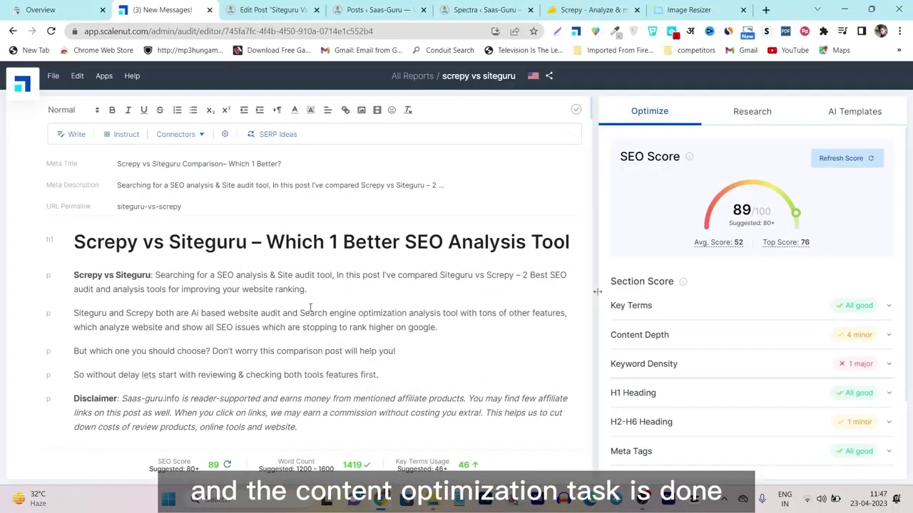
# Scroll through the optimized article scoring 89, then switch to the WordPress Edit Post tab.
pyautogui.scroll(-2, 689, 340)
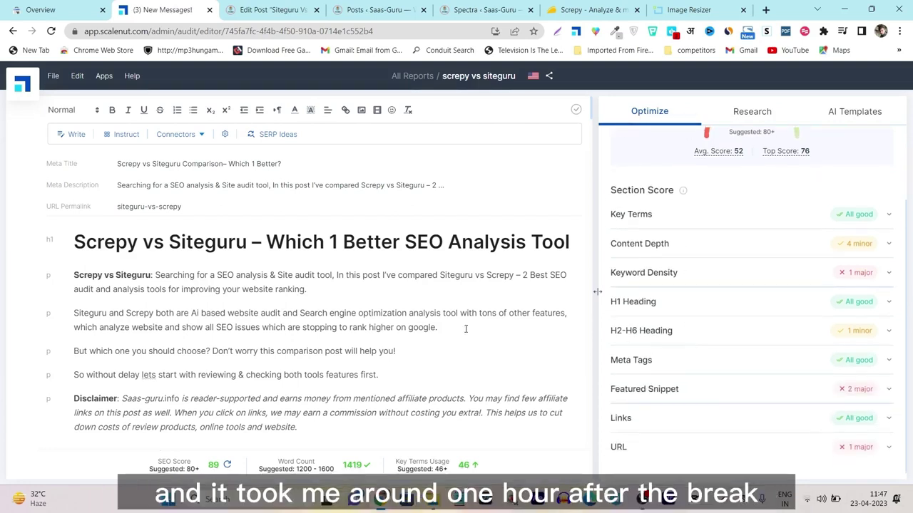
pyautogui.scroll(-3, 466, 328)
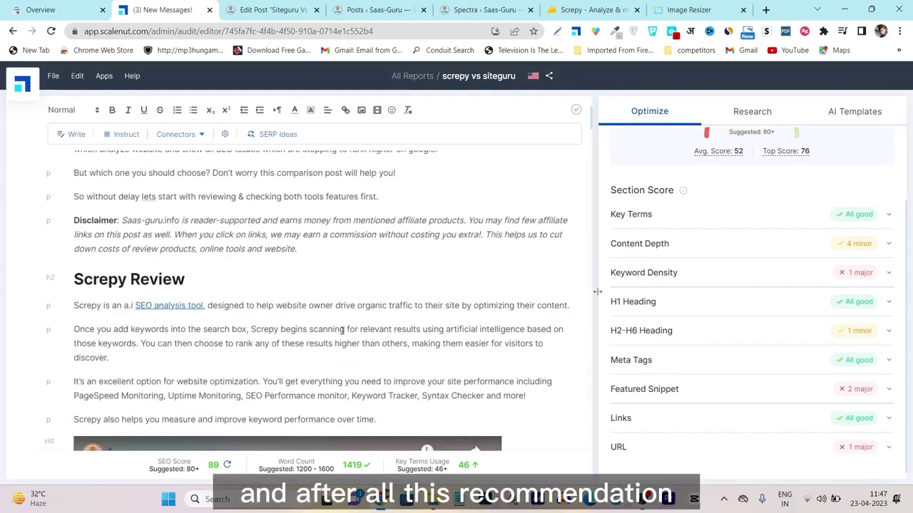
pyautogui.scroll(-1, 342, 330)
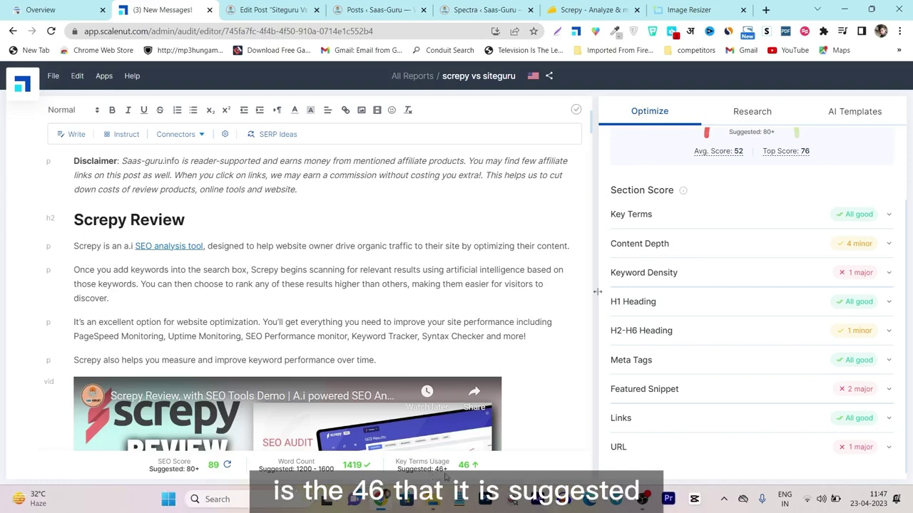
pyautogui.scroll(-3, 521, 289)
pyautogui.scroll(3, 549, 318)
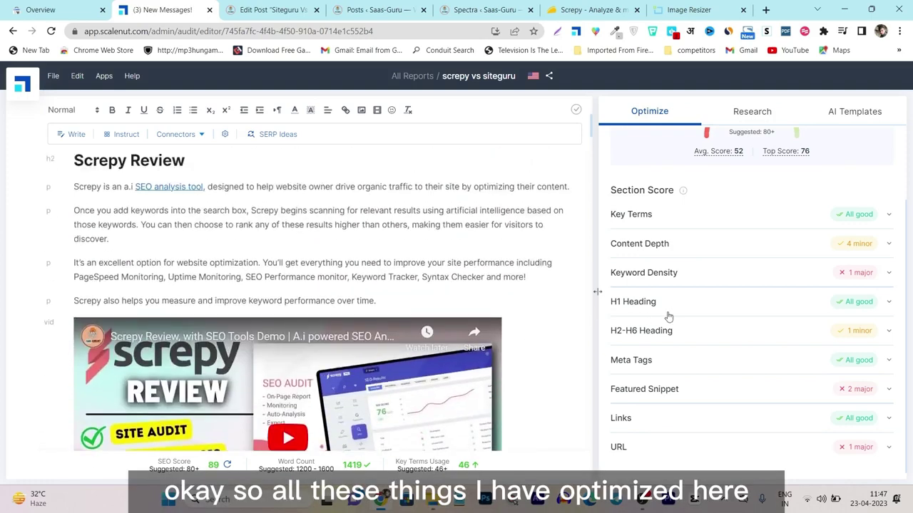
pyautogui.scroll(2, 666, 316)
pyautogui.scroll(2, 582, 295)
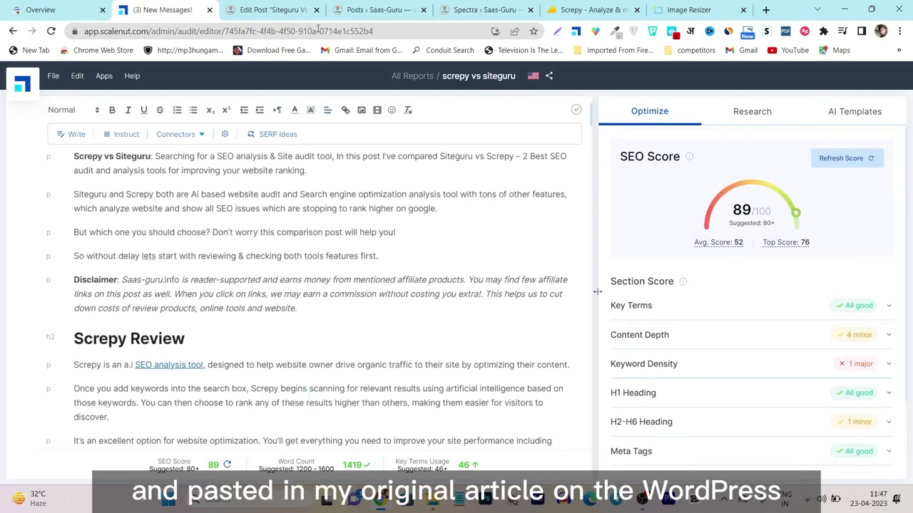
pyautogui.click(271, 10)
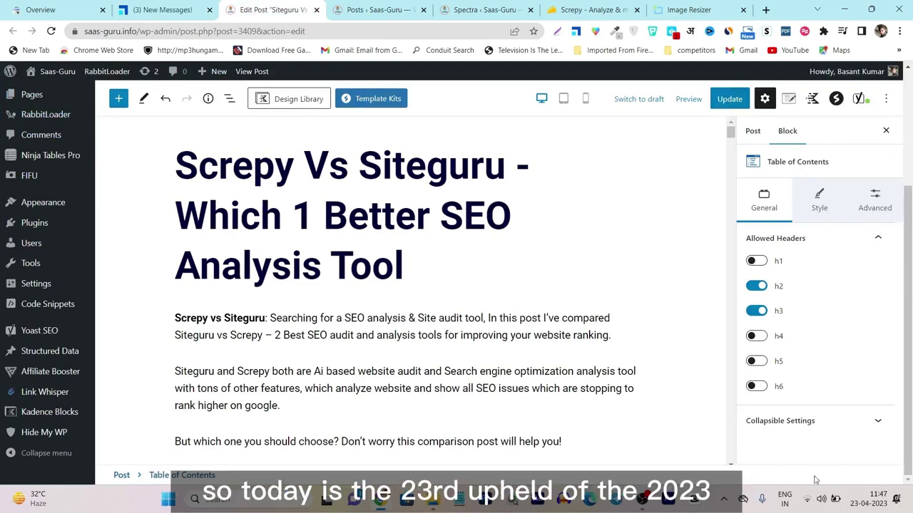
# Check today's date, then update the Screpy Vs Siteguru post in WordPress and scroll the editor.
pyautogui.click(876, 499)
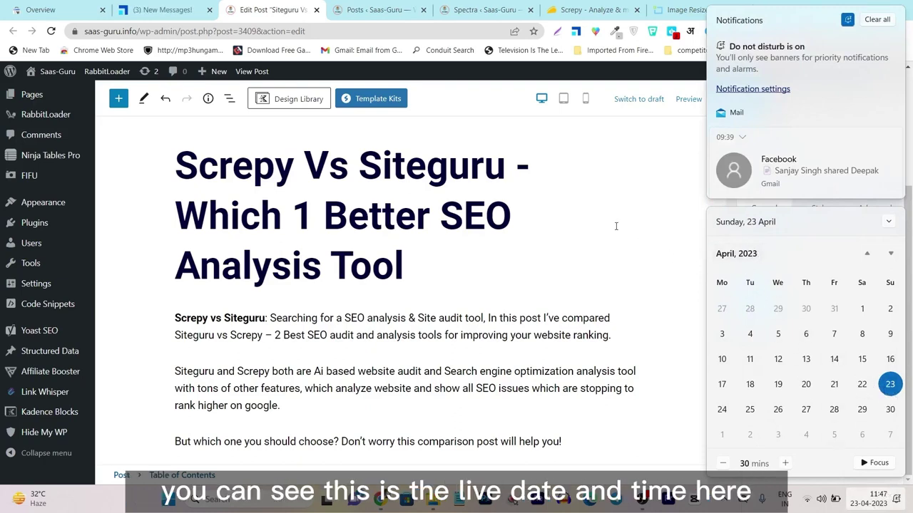
pyautogui.click(592, 206)
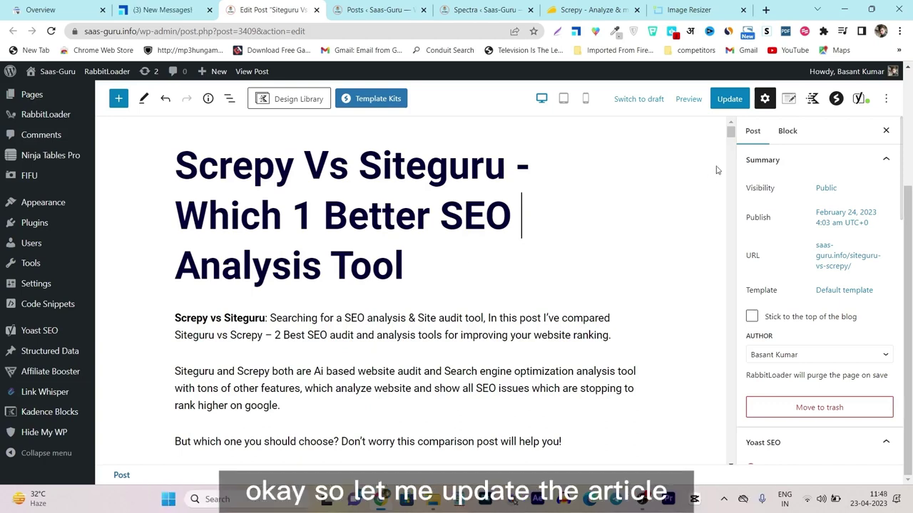
pyautogui.click(730, 99)
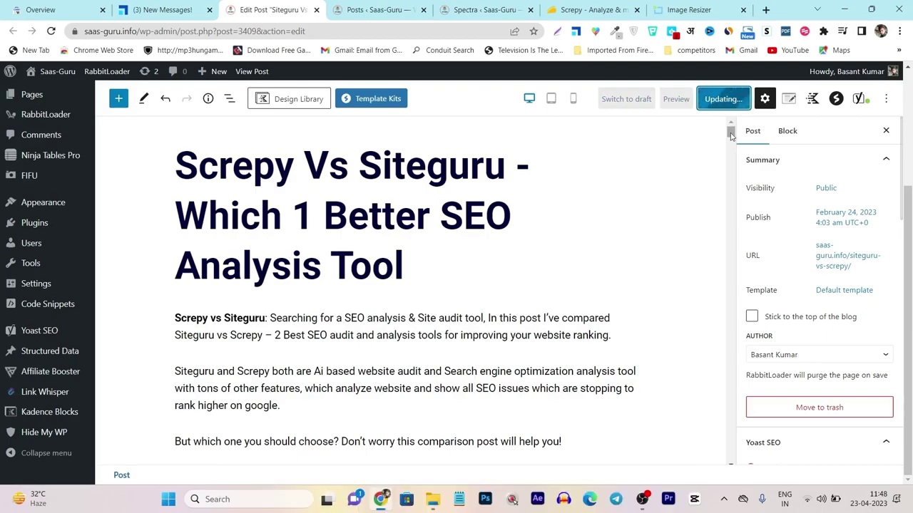
pyautogui.moveTo(731, 133); pyautogui.dragTo(731, 445)
pyautogui.scroll(10, 447, 329)
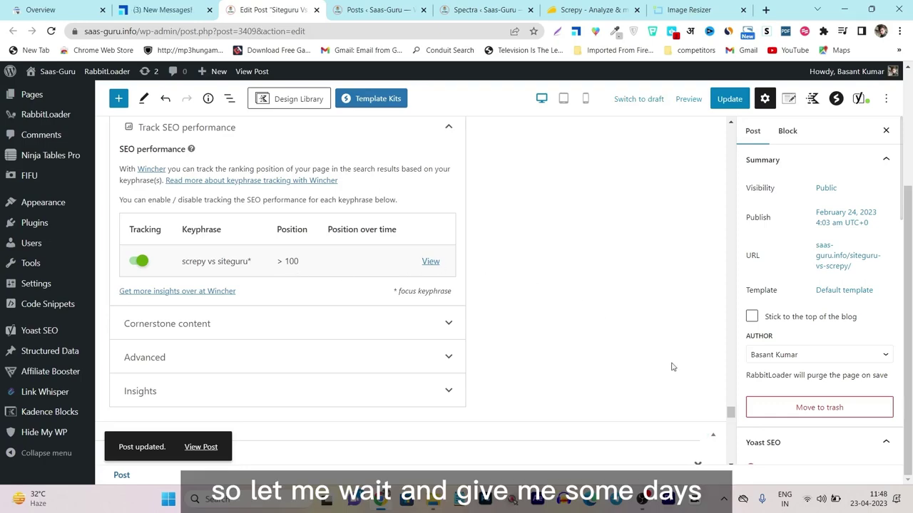
pyautogui.moveTo(732, 415); pyautogui.dragTo(738, 137)
# Move from the Scalenut tab to the WordPress editor showing the post's Google preview.
pyautogui.click(160, 10)
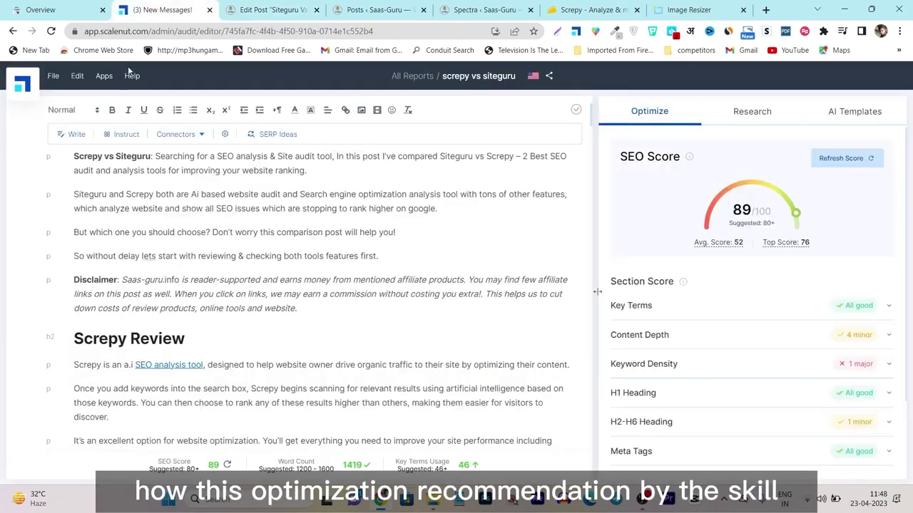
pyautogui.moveTo(36, 213)
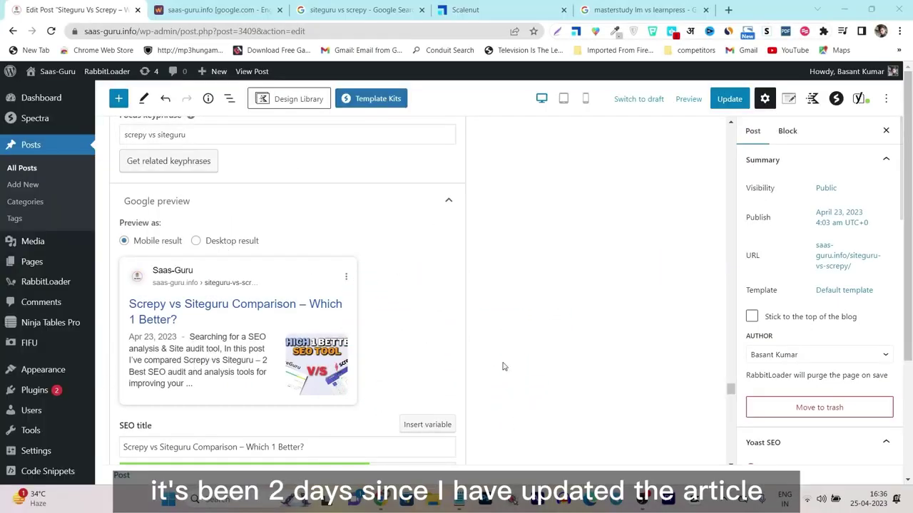
# Confirm the date and screpy vs siteguru tracking at position 6, then edit the Google search query.
pyautogui.click(873, 507)
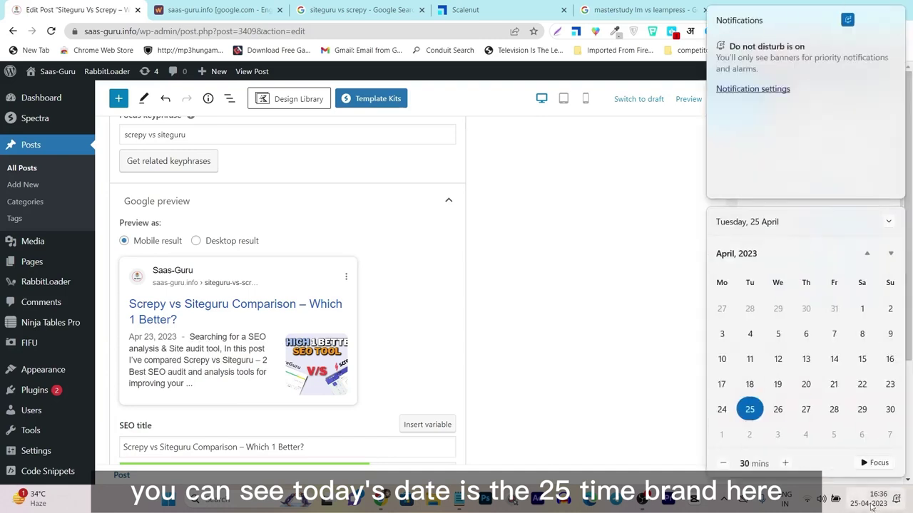
pyautogui.click(535, 315)
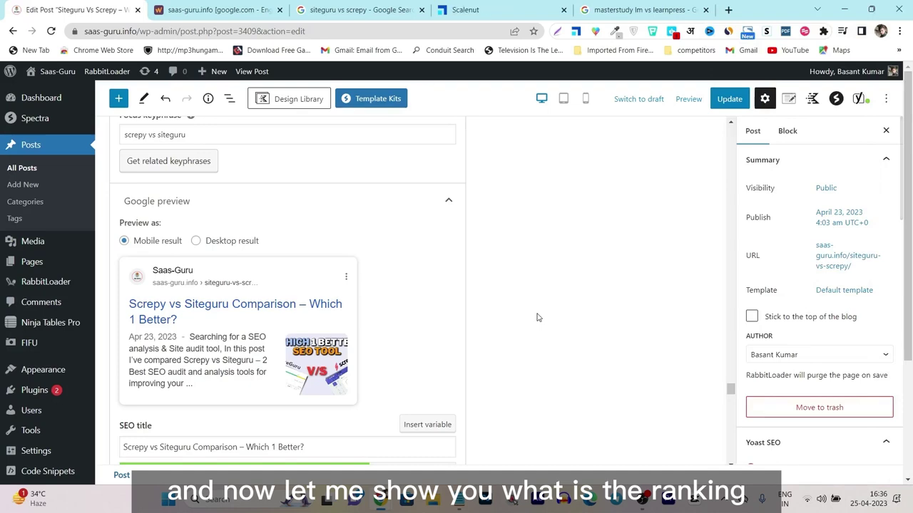
pyautogui.scroll(-1, 538, 317)
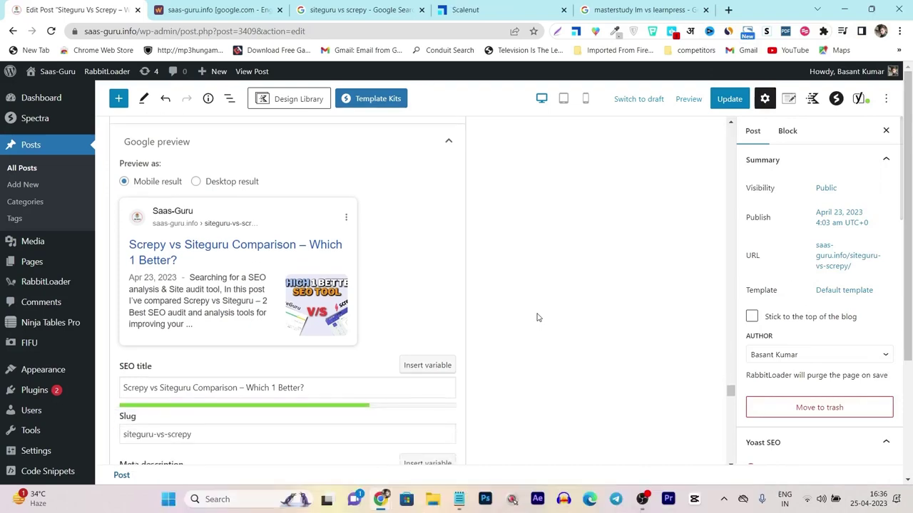
pyautogui.scroll(-5, 442, 333)
pyautogui.scroll(-3, 442, 333)
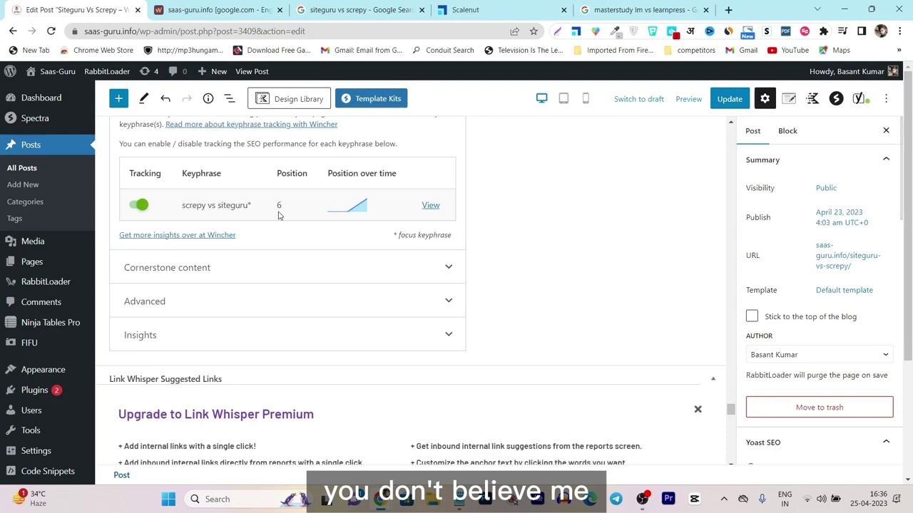
pyautogui.click(360, 10)
pyautogui.click(227, 94)
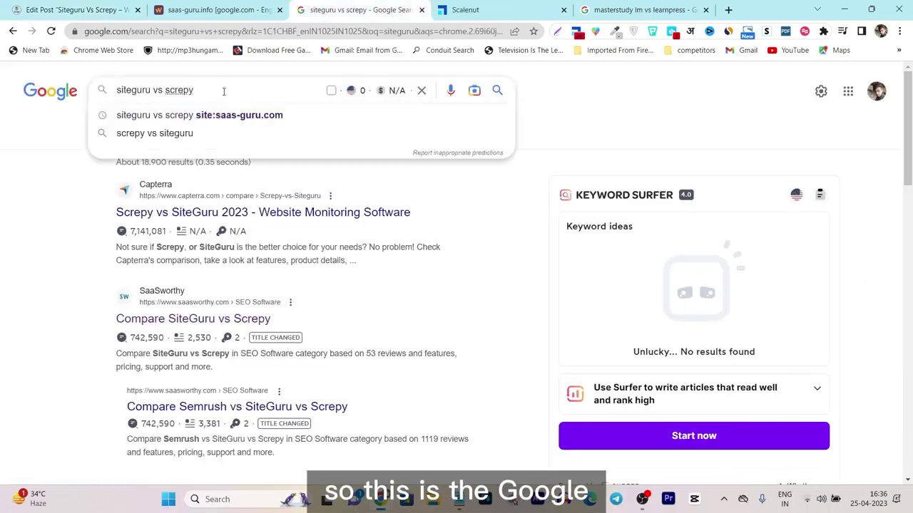
# Rerun the 'siteguru vs screpy' Google search and find the saas-guru.info article below Capterra and SaaSworthy.
pyautogui.moveTo(224, 90); pyautogui.dragTo(98, 92)
pyautogui.hotkey('ctrl', 'c')
pyautogui.press('BackSpace')
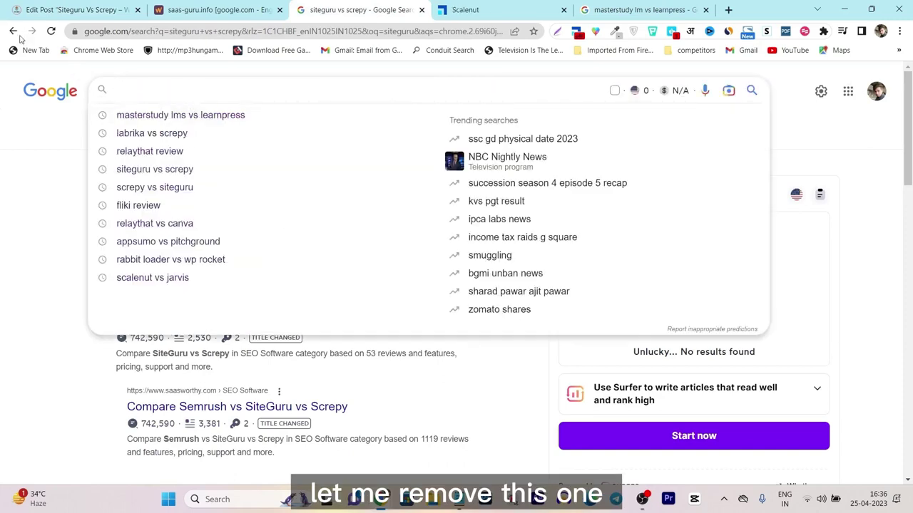
pyautogui.click(70, 98)
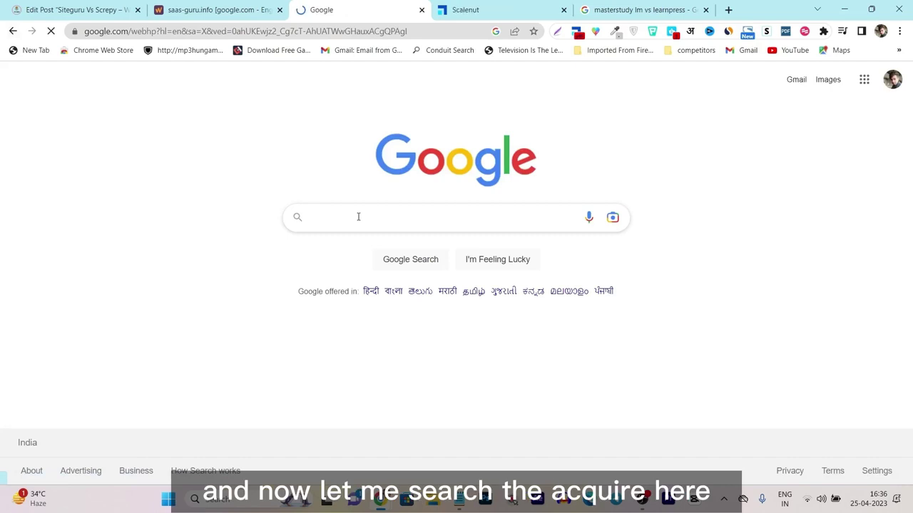
pyautogui.hotkey('ctrl', 'v')
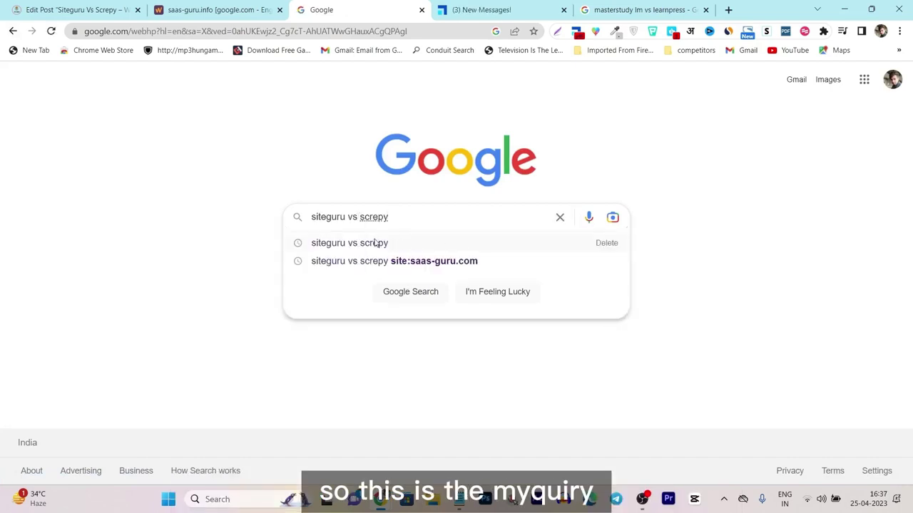
pyautogui.click(375, 243)
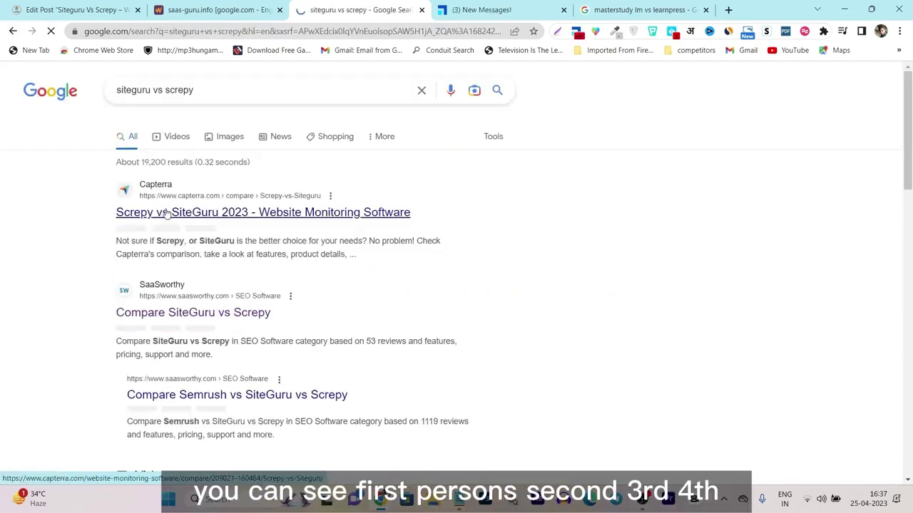
pyautogui.scroll(-2, 191, 253)
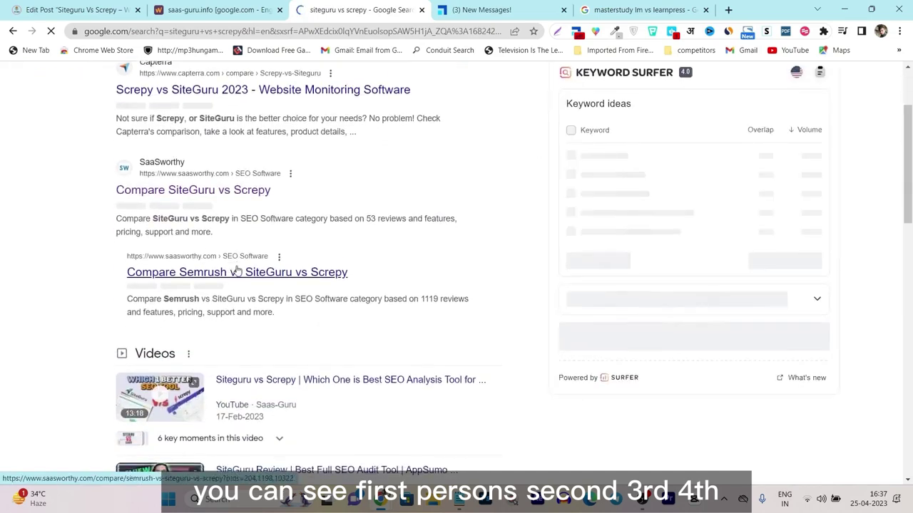
pyautogui.scroll(-5, 238, 285)
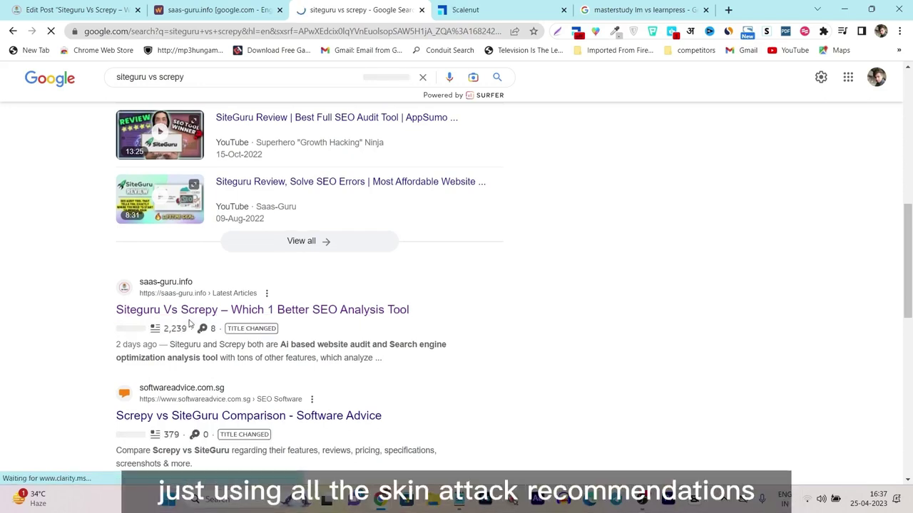
pyautogui.click(491, 5)
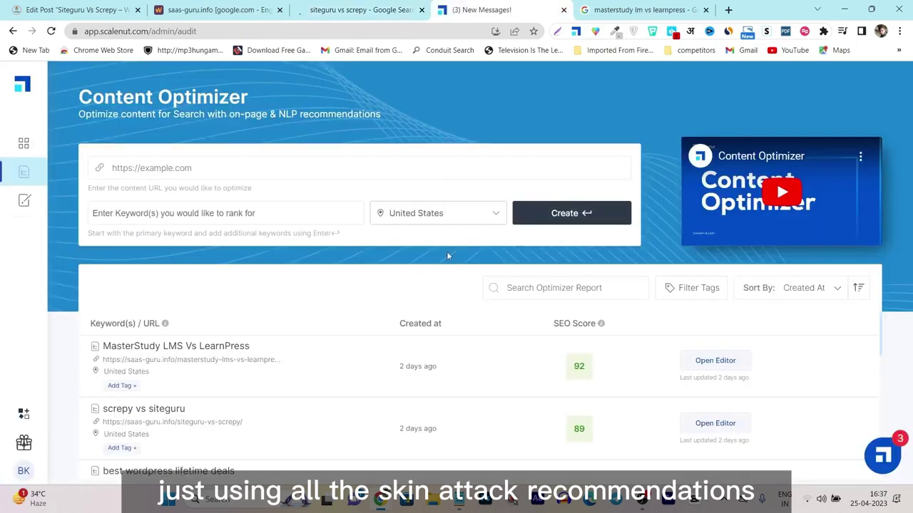
pyautogui.scroll(-1, 214, 403)
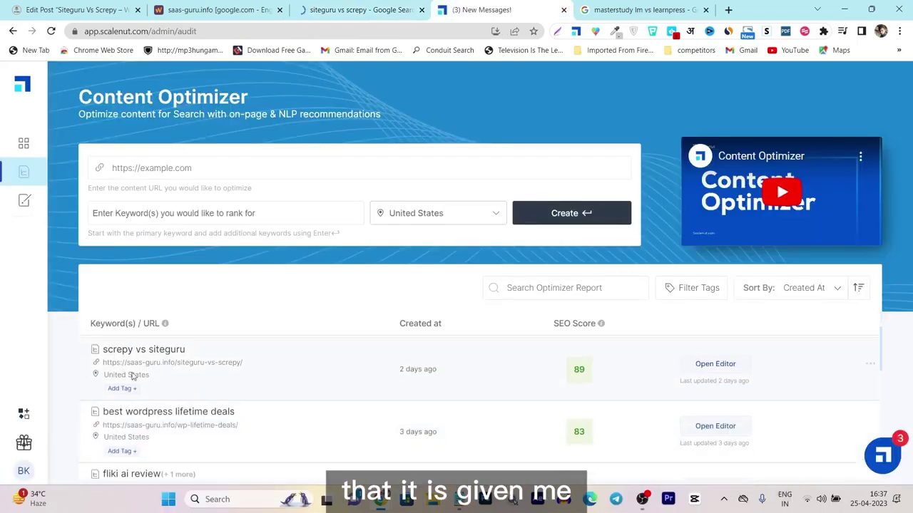
pyautogui.scroll(1, 534, 383)
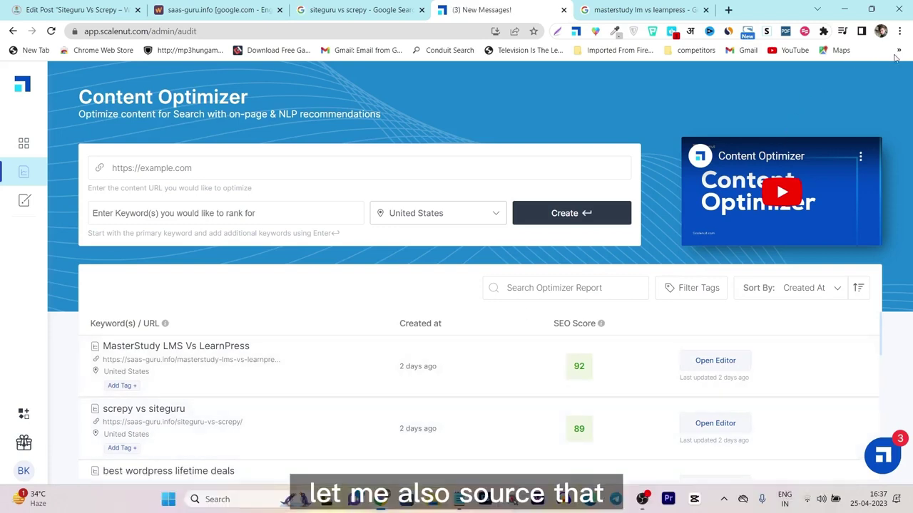
# Search 'siteguru vs screpy' in a new Incognito window.
pyautogui.click(900, 31)
pyautogui.click(809, 78)
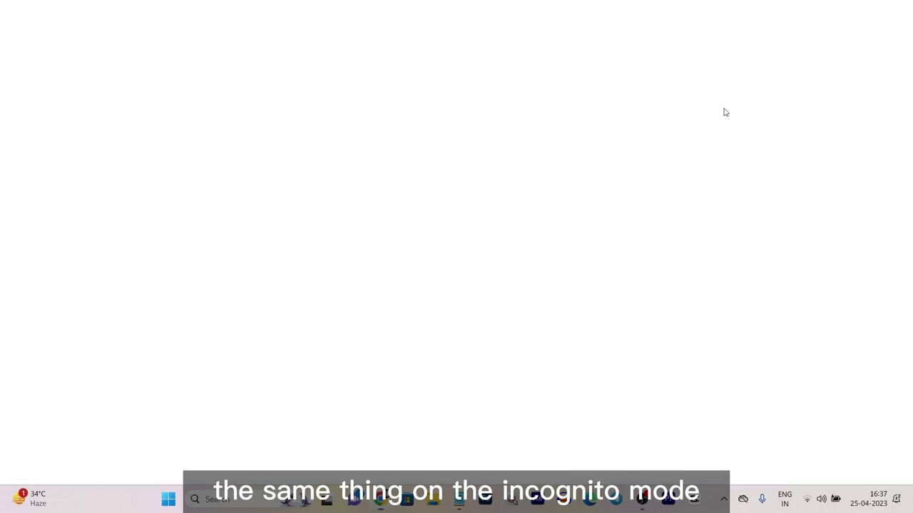
pyautogui.write('siteguru vs screpy')
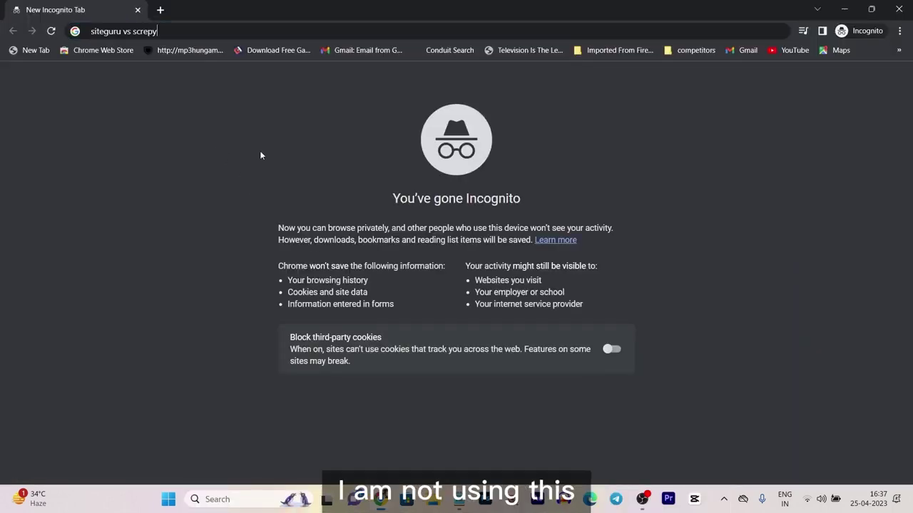
pyautogui.press('Return')
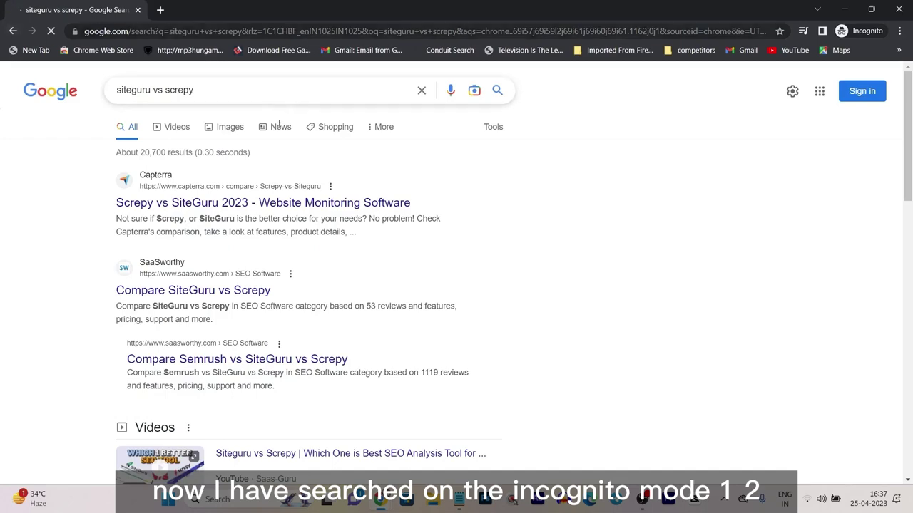
# Find where the saas-guru.info article ranks in the private results, then close the Incognito window.
pyautogui.scroll(-2, 236, 271)
pyautogui.scroll(-5, 236, 271)
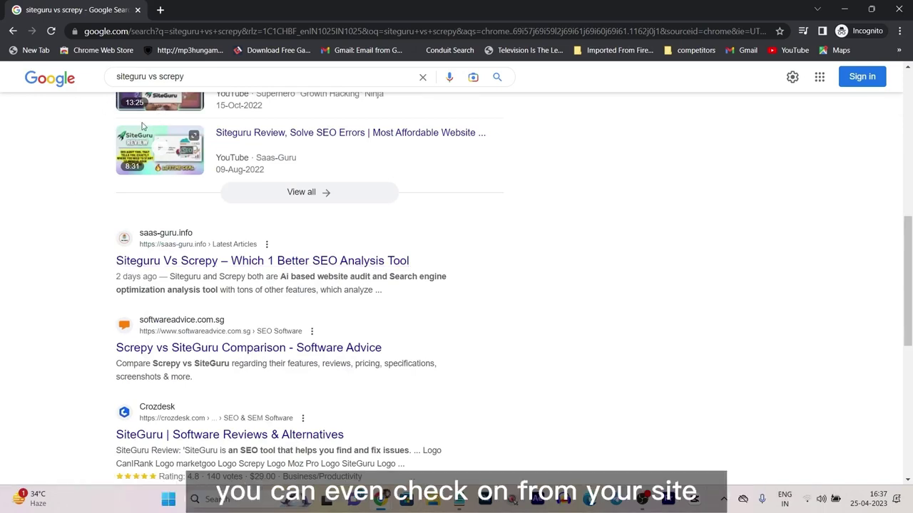
pyautogui.moveTo(142, 126)
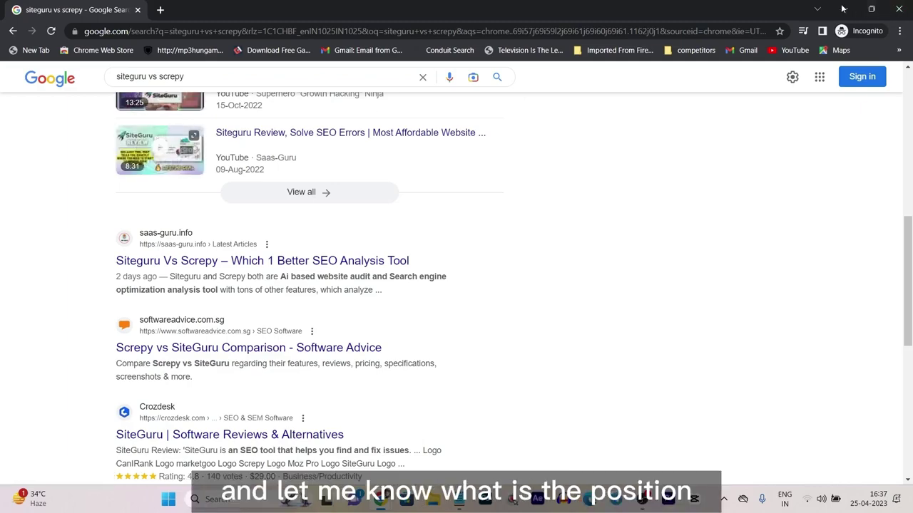
pyautogui.click(898, 6)
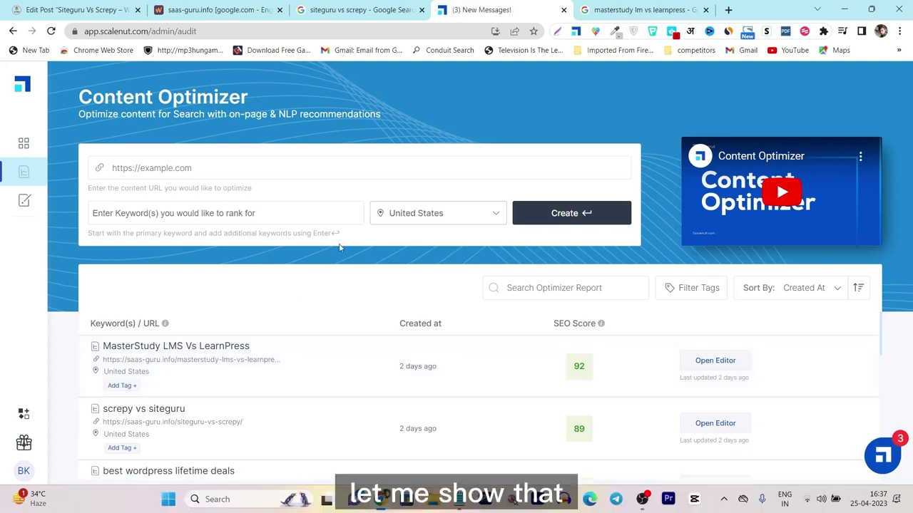
# Replace the misspelled query with 'masterstudy lms vs learnpress' and search again.
pyautogui.click(599, 11)
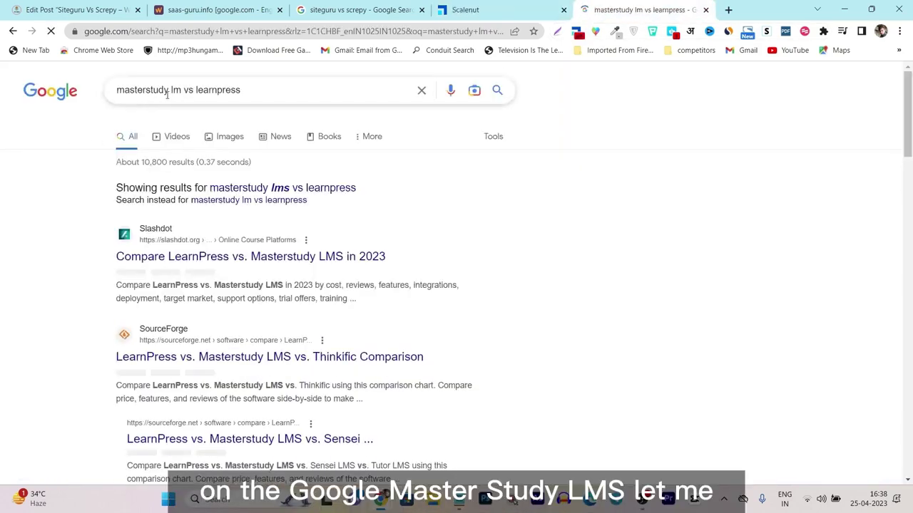
pyautogui.click(182, 90)
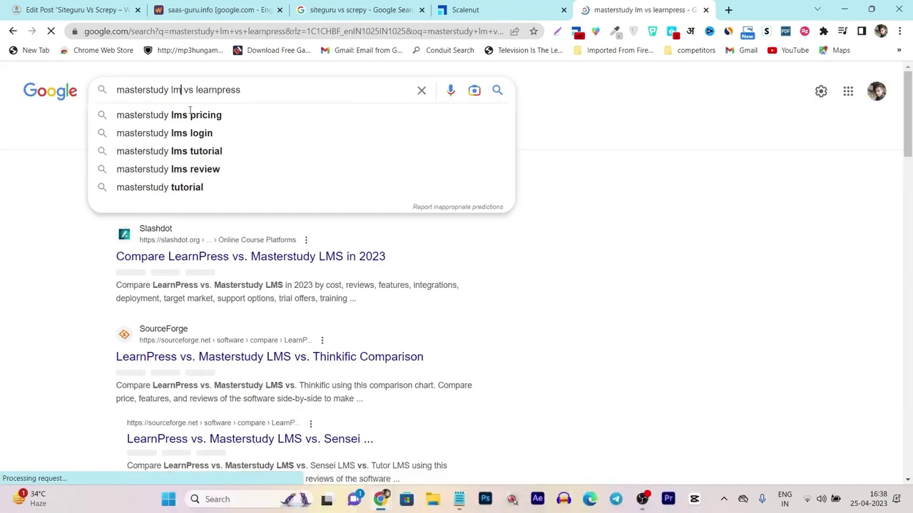
pyautogui.write('s')
pyautogui.hotkey('ctrl', 'a')
pyautogui.hotkey('ctrl', 'c')
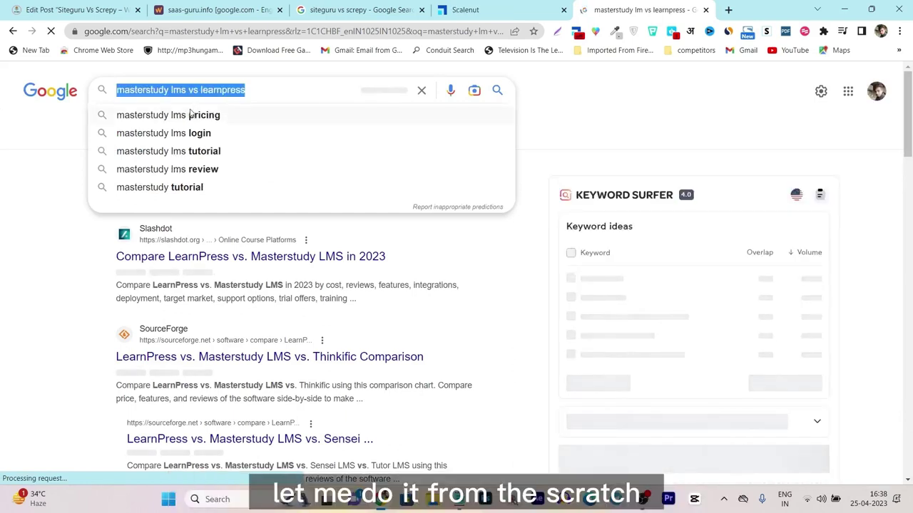
pyautogui.press('BackSpace')
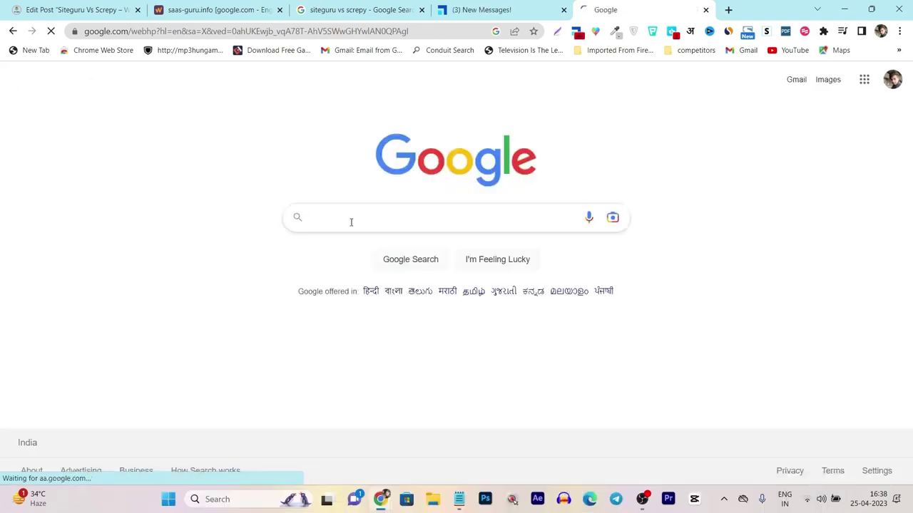
pyautogui.hotkey('ctrl', 'v')
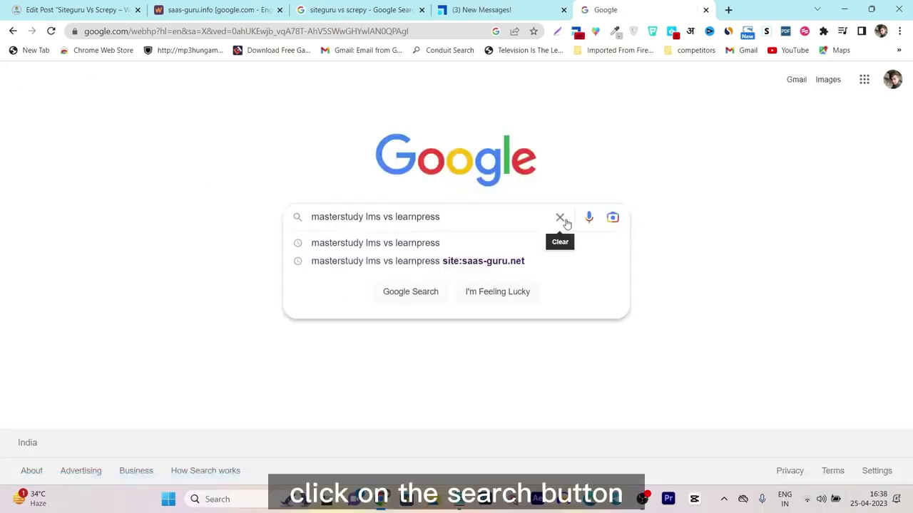
pyautogui.press('Return')
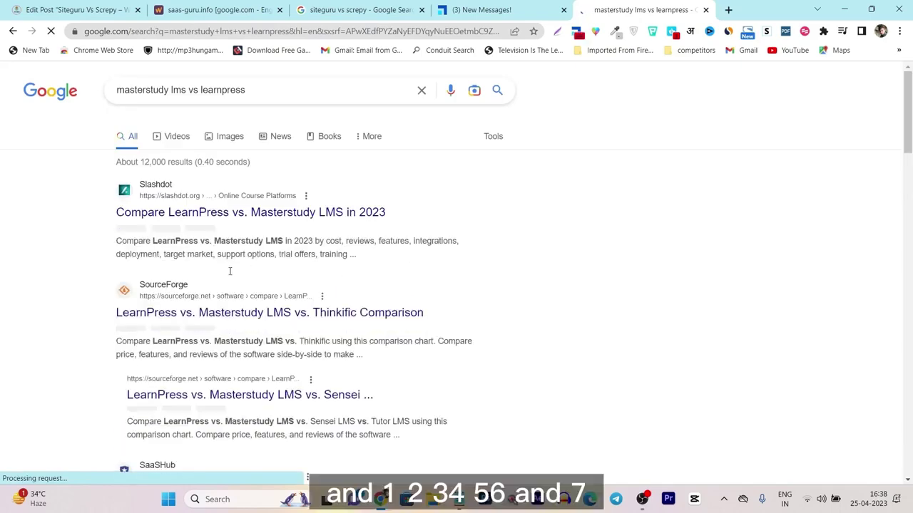
# Confirm the saas-guru.info article appears on page one, then return to Scalenut's reports.
pyautogui.scroll(-6, 206, 336)
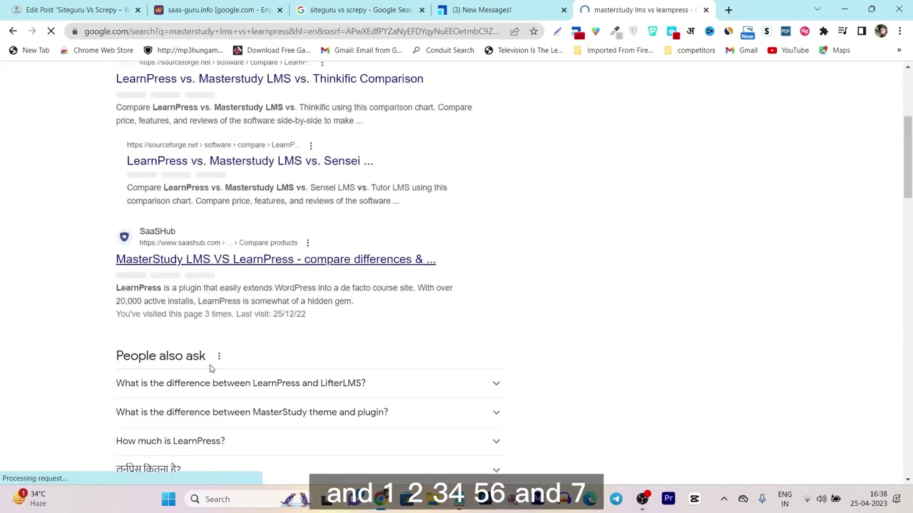
pyautogui.scroll(-5, 227, 319)
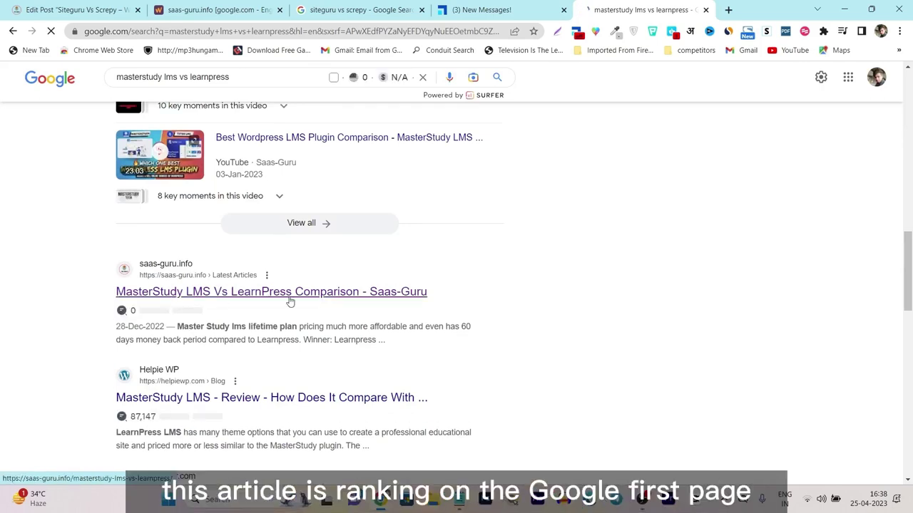
pyautogui.scroll(15, 341, 314)
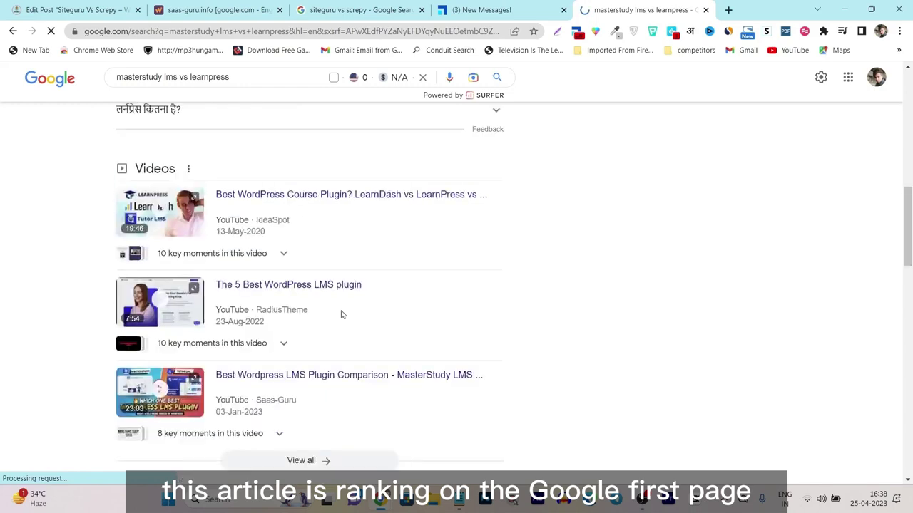
pyautogui.click(505, 6)
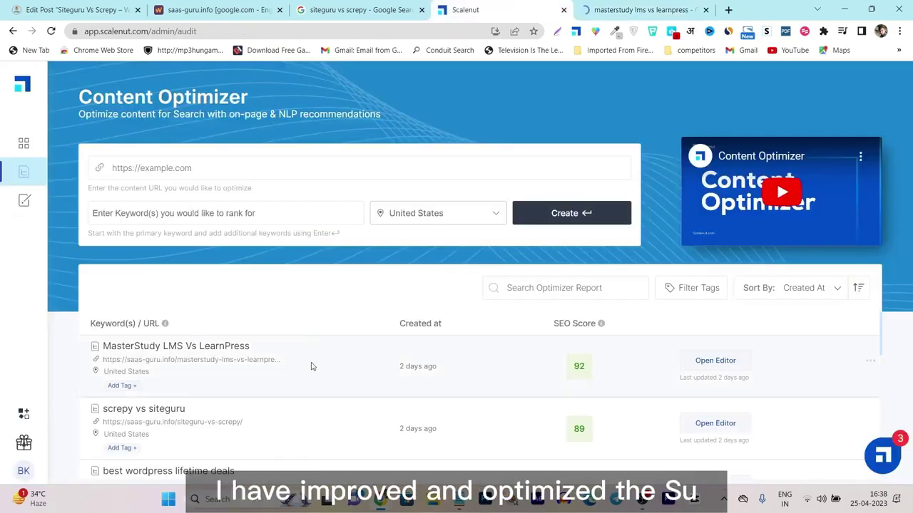
pyautogui.scroll(-5, 311, 367)
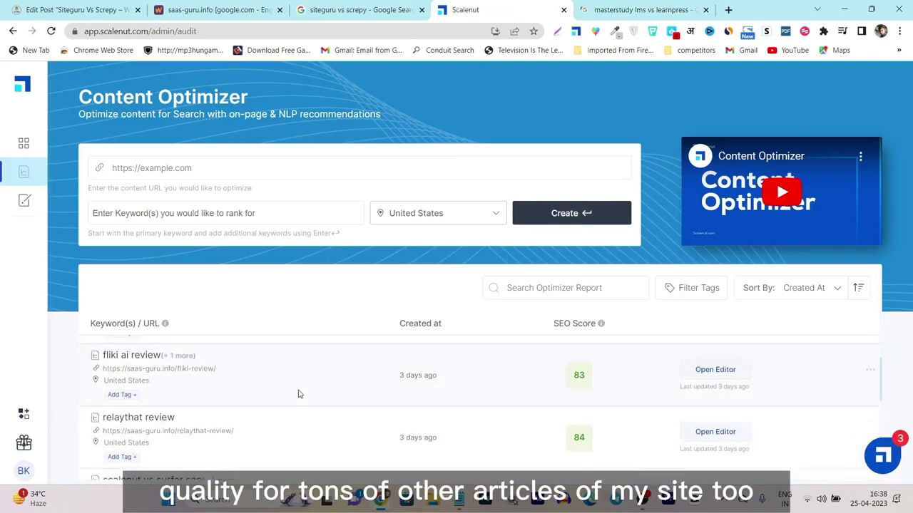
pyautogui.scroll(-5, 299, 395)
pyautogui.scroll(5, 285, 420)
pyautogui.scroll(5, 350, 412)
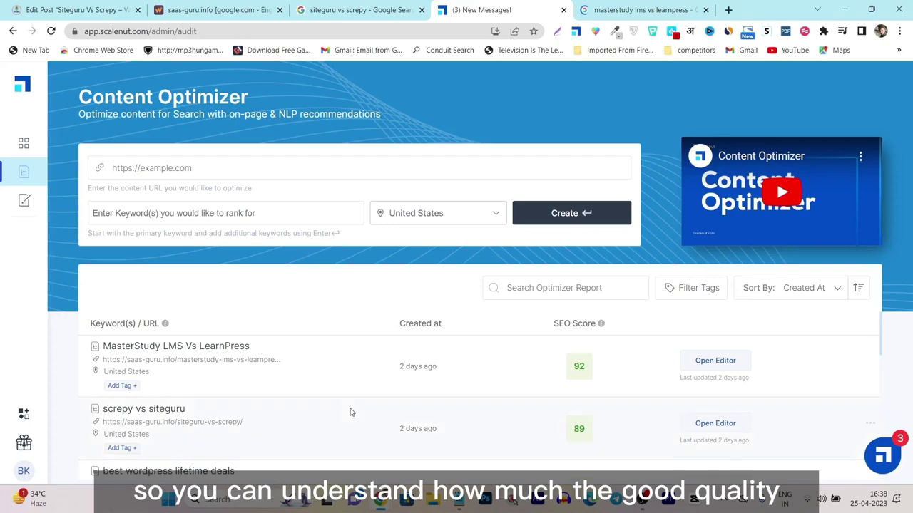
pyautogui.click(606, 10)
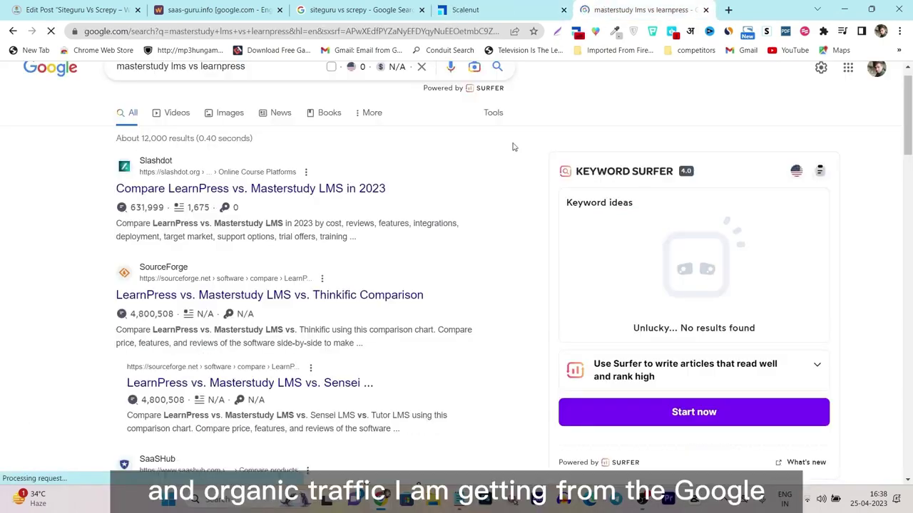
pyautogui.click(479, 9)
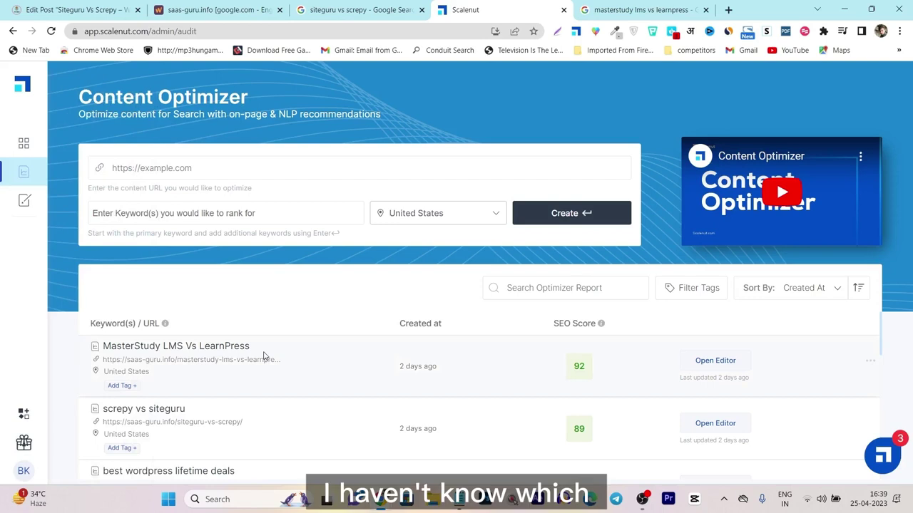
pyautogui.scroll(-5, 311, 342)
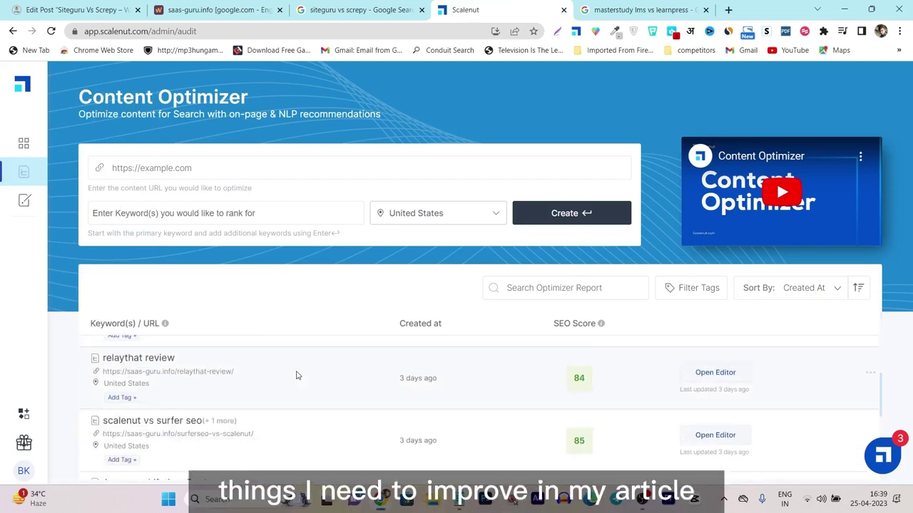
pyautogui.moveTo(47, 321)
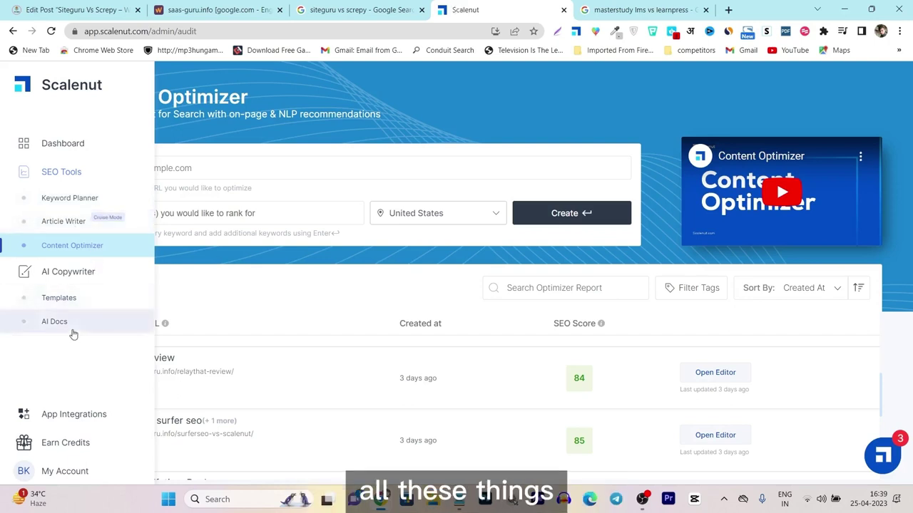
# Go to the Scalenut dashboard, then switch to the 'Scalenut: AI powered SEO' homepage tab.
pyautogui.click(135, 144)
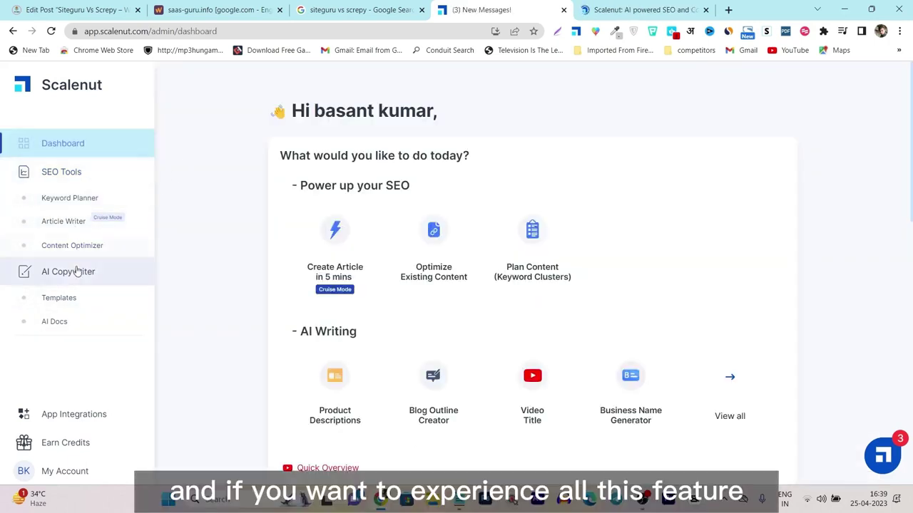
pyautogui.click(621, 10)
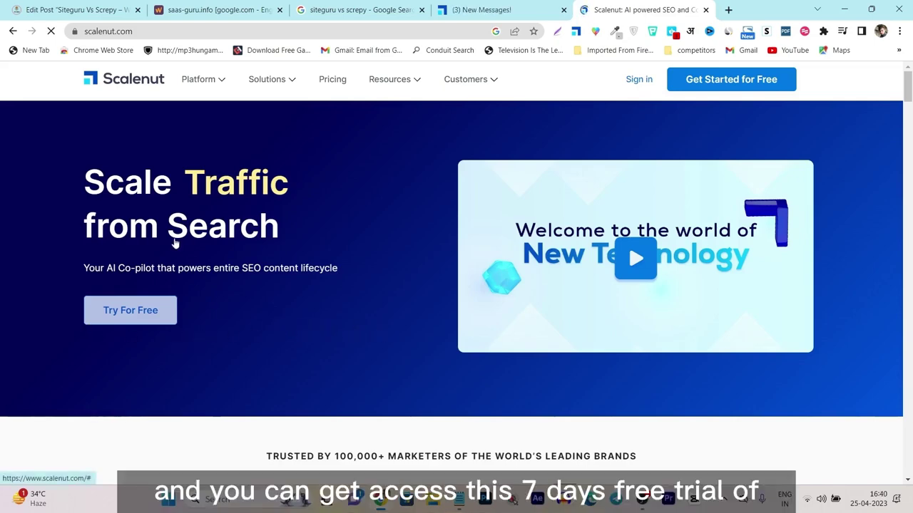
# Open Scalenut's Pricing page and view the monthly plan prices.
pyautogui.click(267, 80)
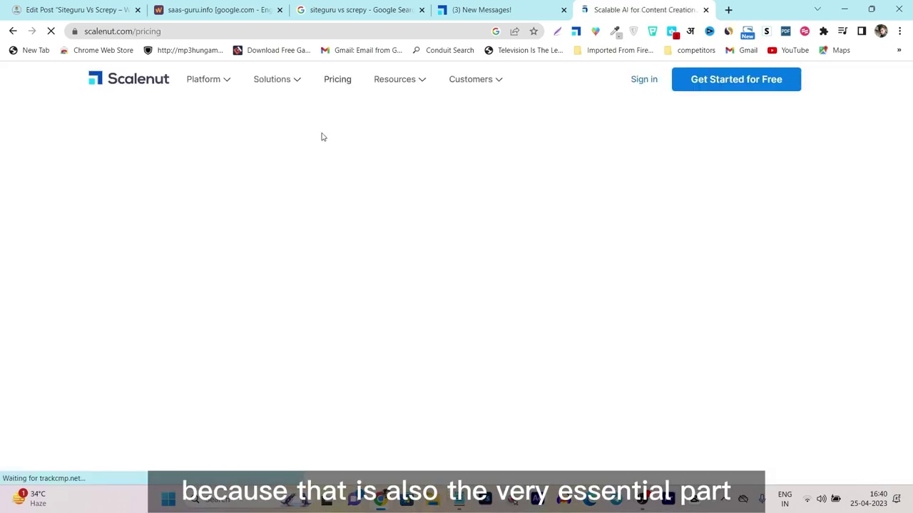
pyautogui.scroll(-2, 322, 134)
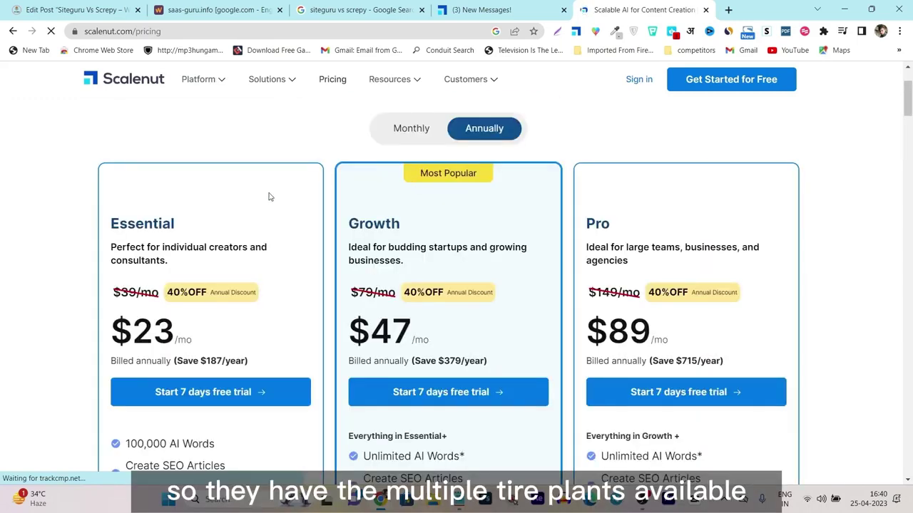
pyautogui.click(405, 130)
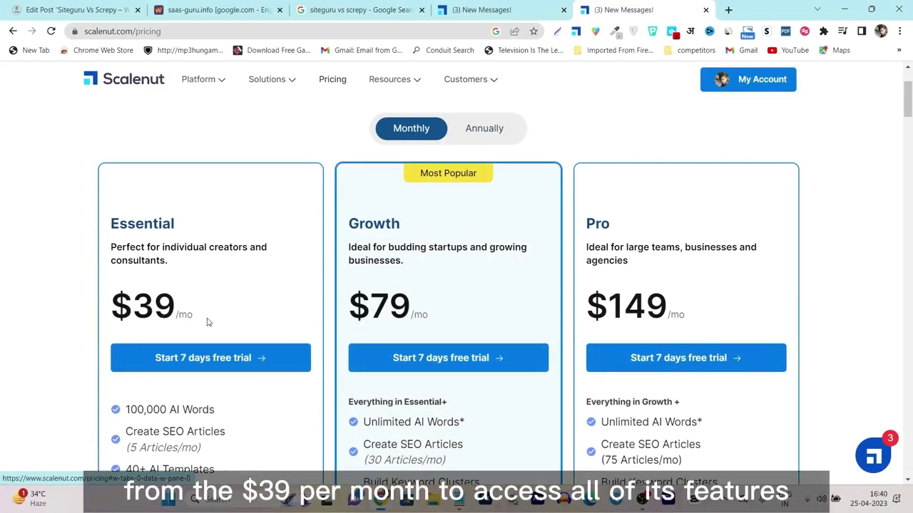
pyautogui.scroll(-3, 249, 314)
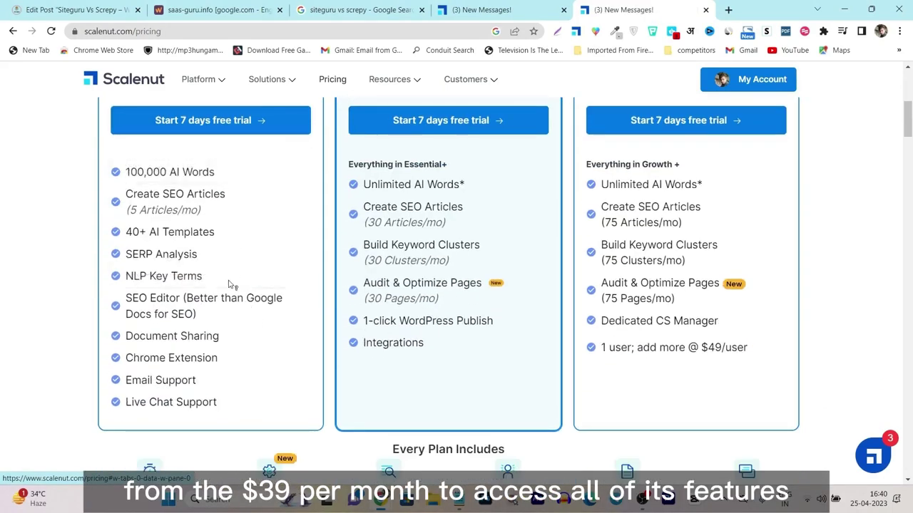
pyautogui.scroll(2, 371, 286)
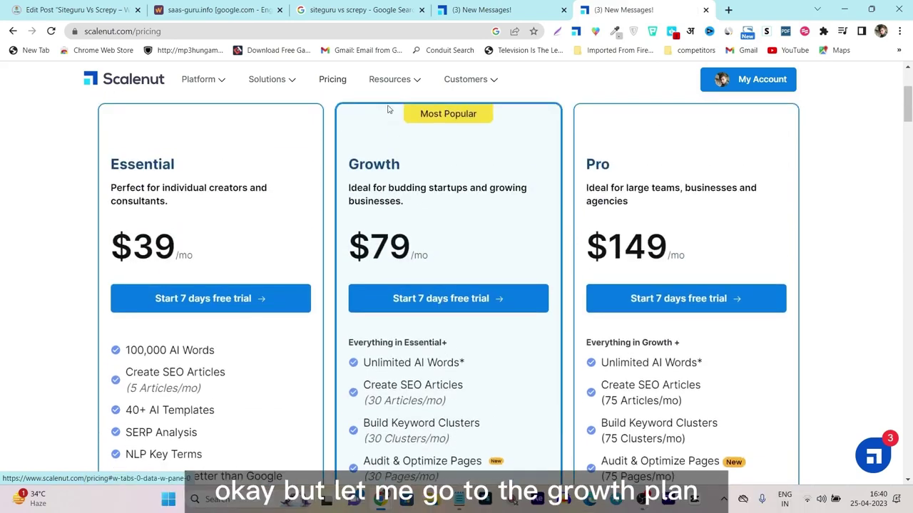
pyautogui.scroll(2, 389, 109)
# Switch back to annual pricing, showing Essential $23, Growth $47 and Pro $89, and browse the plan features.
pyautogui.click(486, 255)
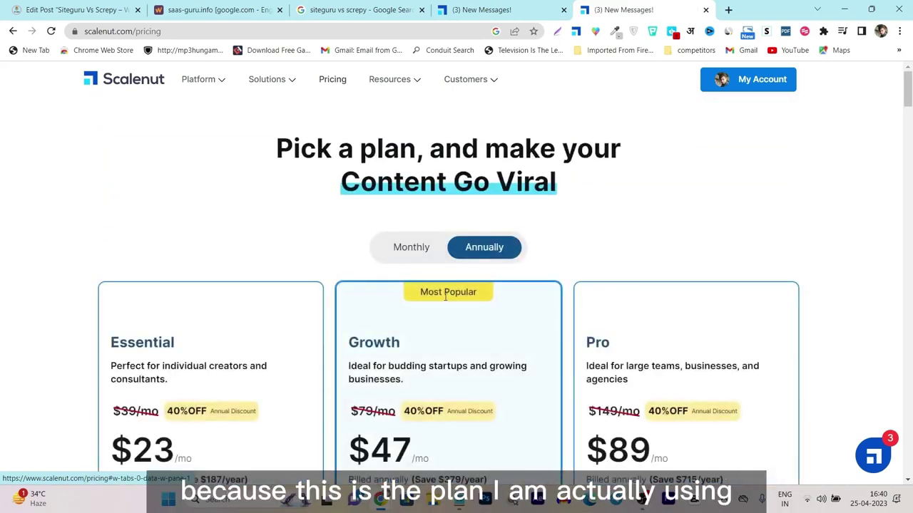
pyautogui.scroll(-2, 446, 296)
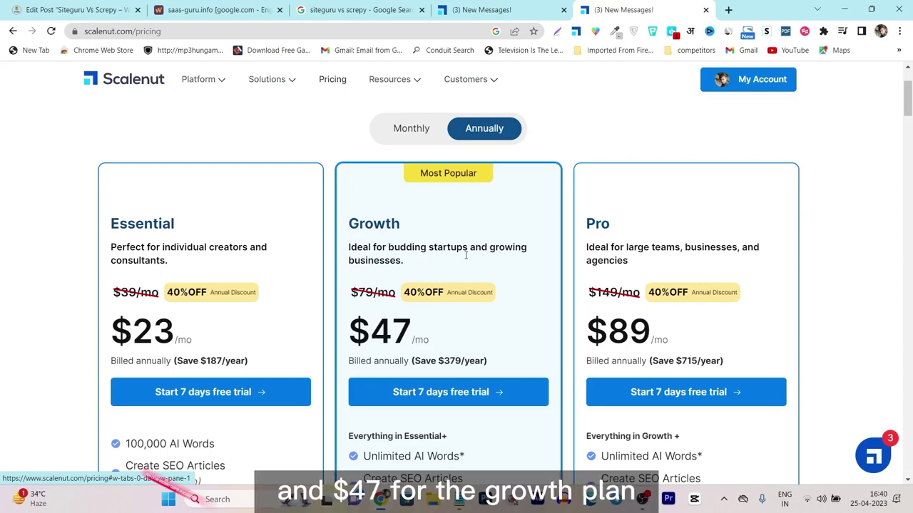
pyautogui.scroll(-3, 487, 259)
pyautogui.scroll(-1, 489, 291)
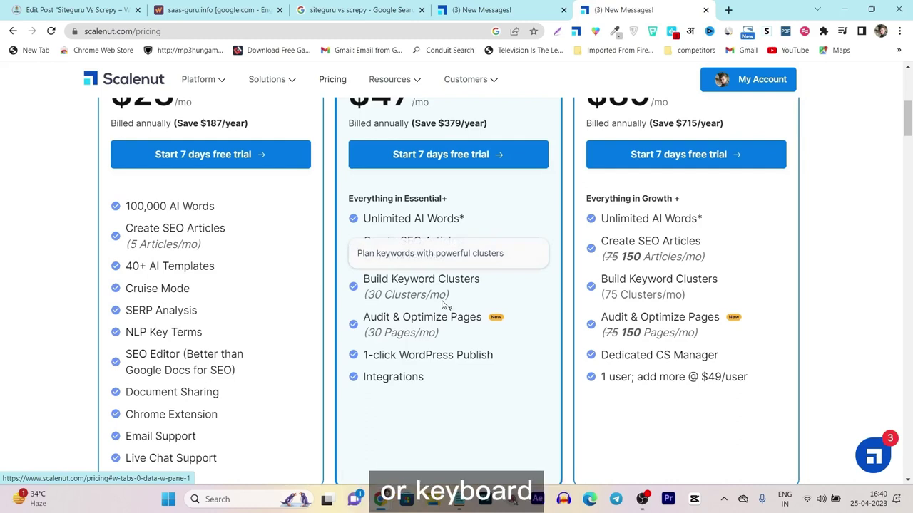
pyautogui.moveTo(366, 349)
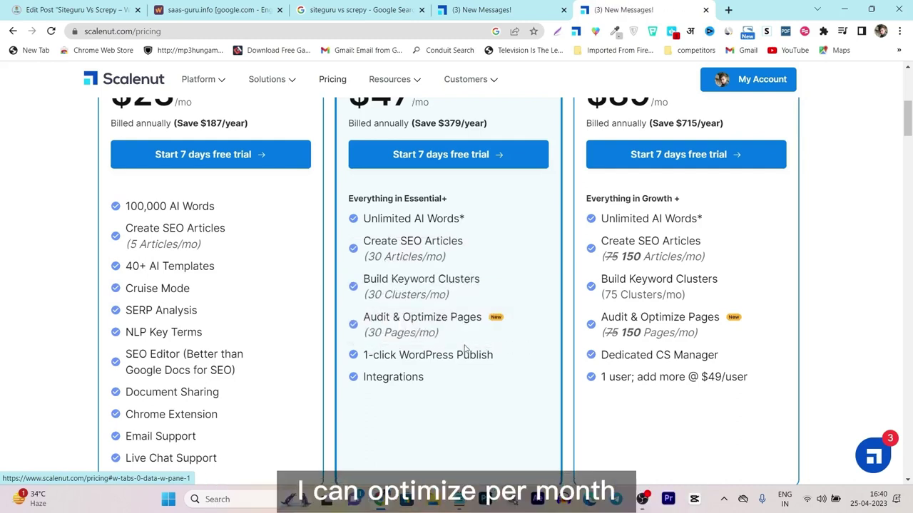
pyautogui.scroll(-2, 499, 373)
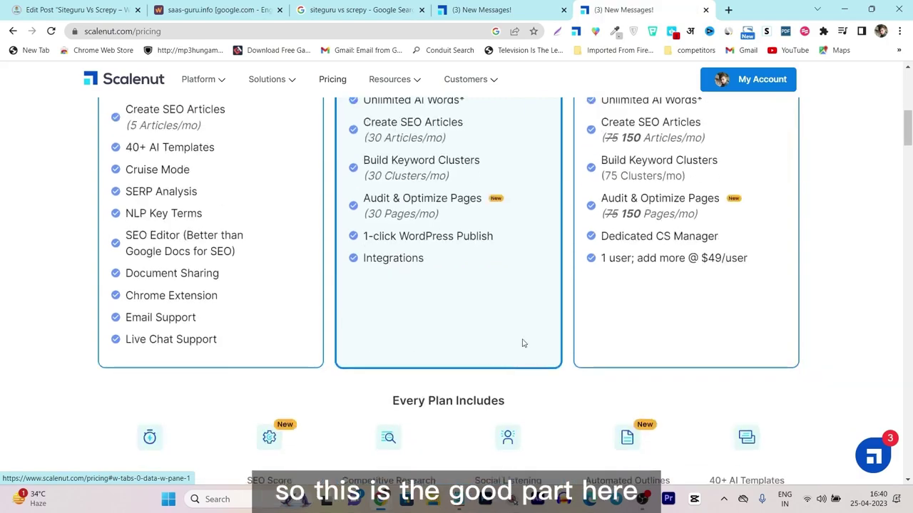
pyautogui.scroll(8, 522, 344)
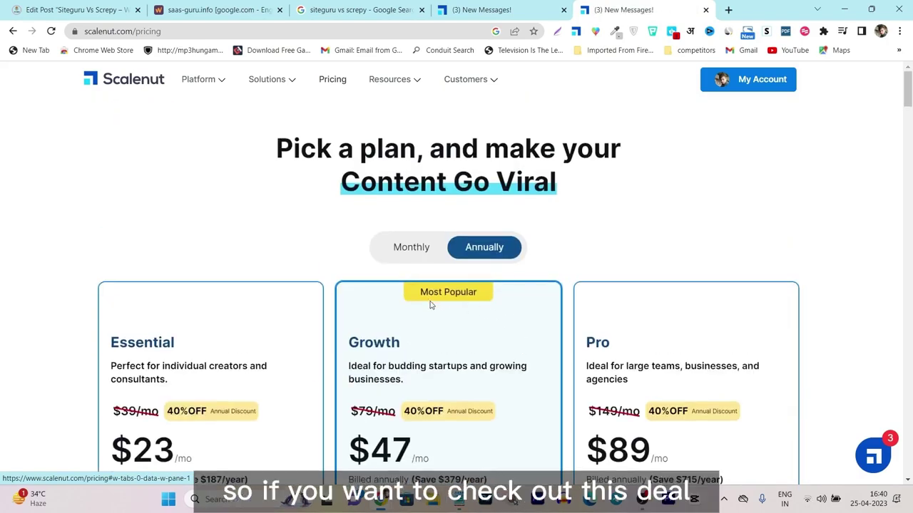
# Use the Scalenut logo to go back to the 'Scale Traffic from Search' homepage.
pyautogui.click(123, 85)
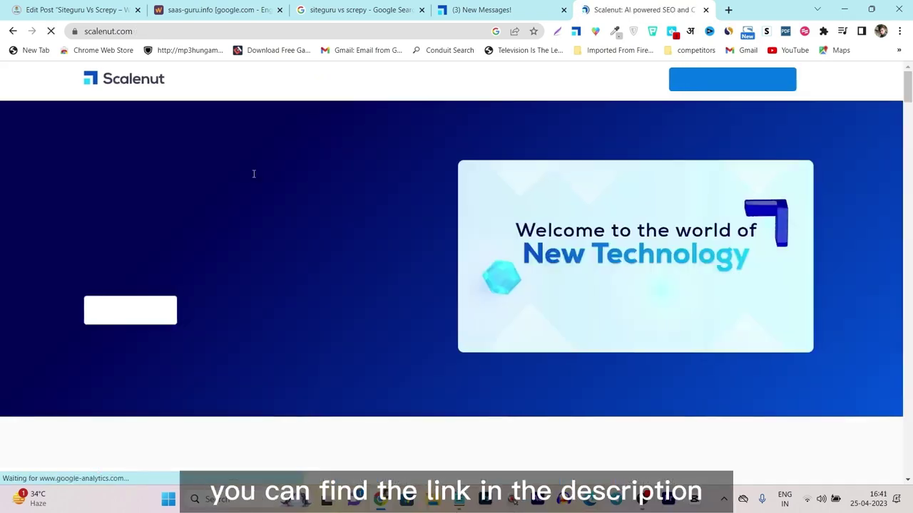
pyautogui.scroll(-3, 357, 283)
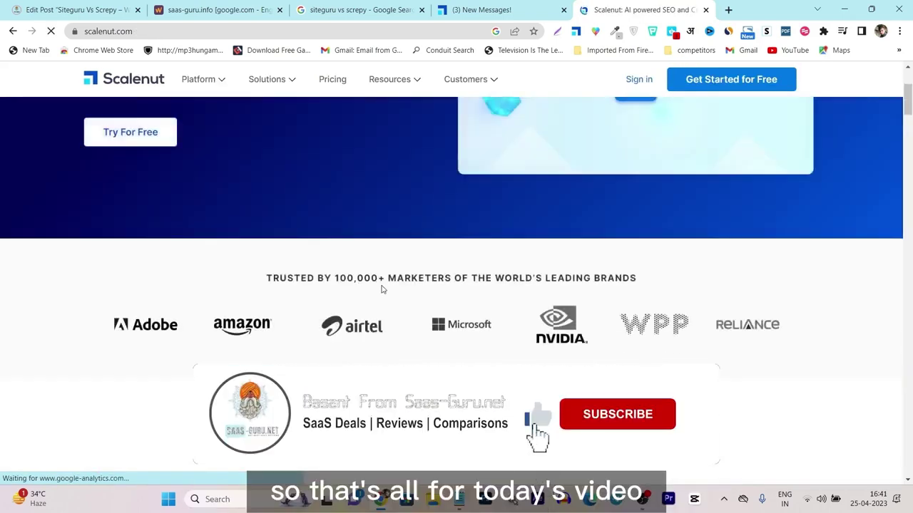
pyautogui.scroll(3, 381, 285)
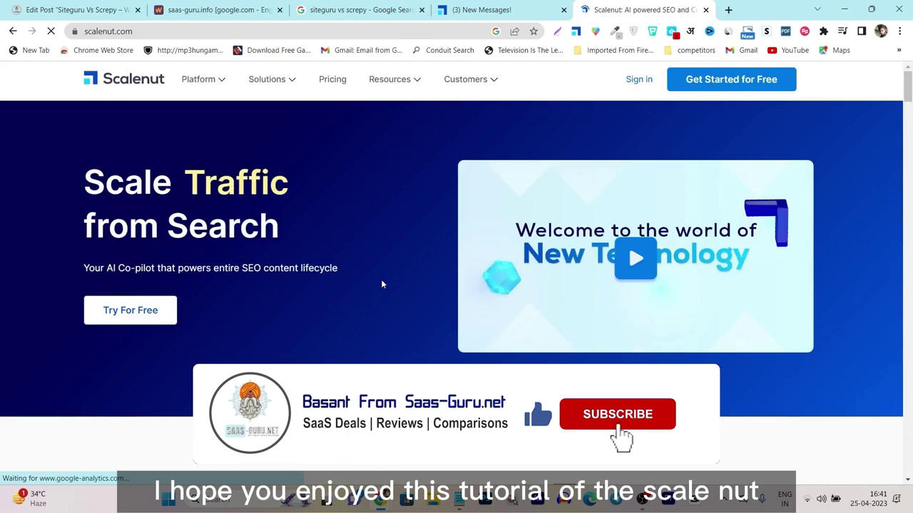